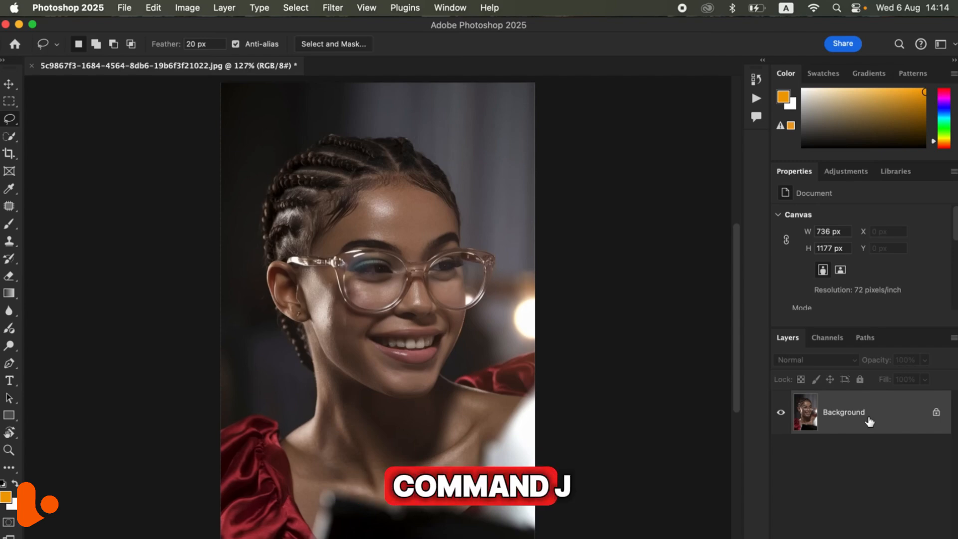
- Duplicate the Background layer and convert the copy to a smart object
drag(892, 422, 898, 538)
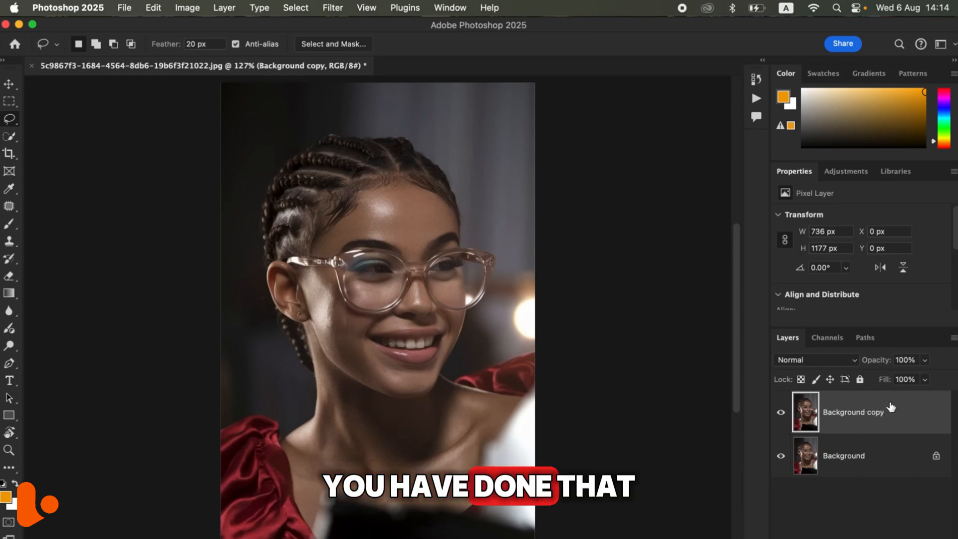
right_click(901, 418)
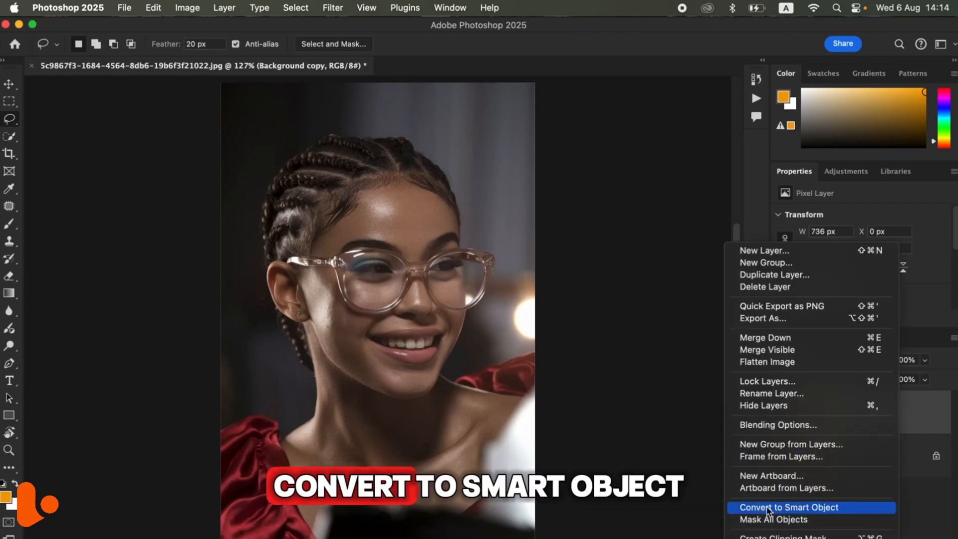
click(768, 508)
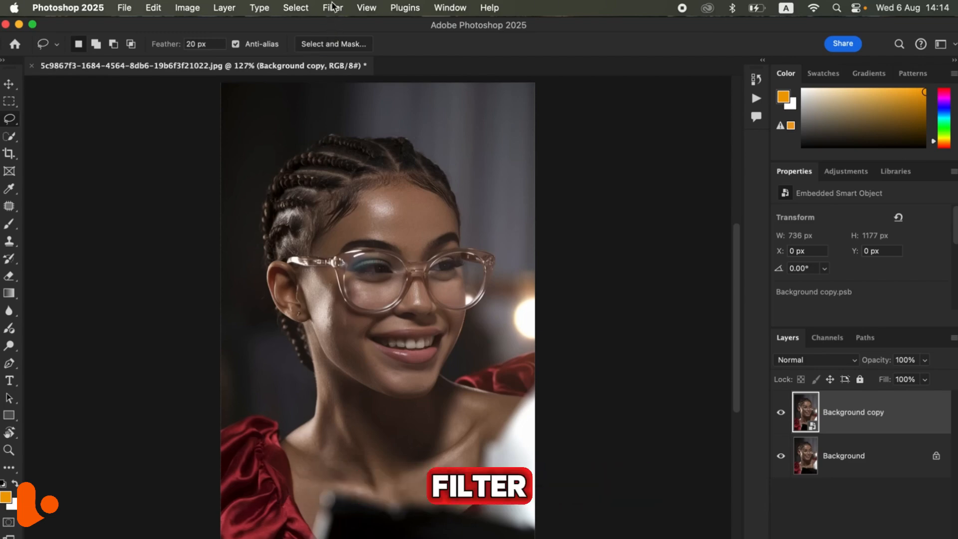
- Open the Camera Raw Filter on the smart object and set Contrast to +9
click(332, 9)
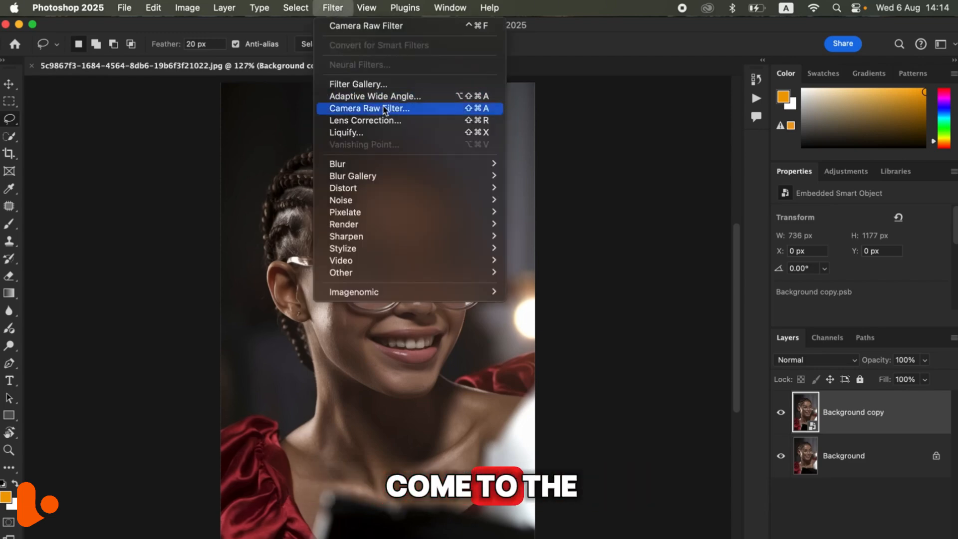
click(384, 109)
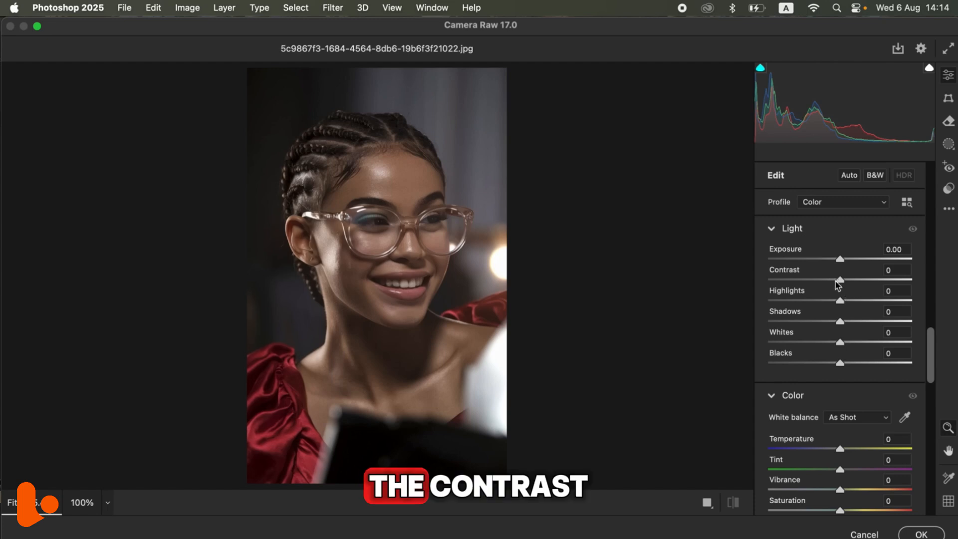
drag(842, 282, 849, 279)
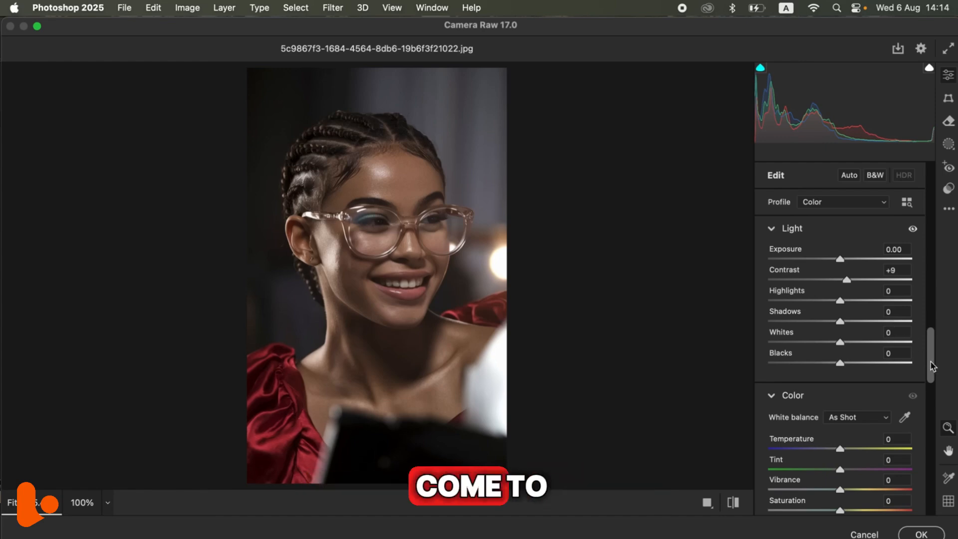
- Set the Blue Primary saturation in Calibration to +14 and compare the portrait with its default settings
drag(932, 367, 947, 501)
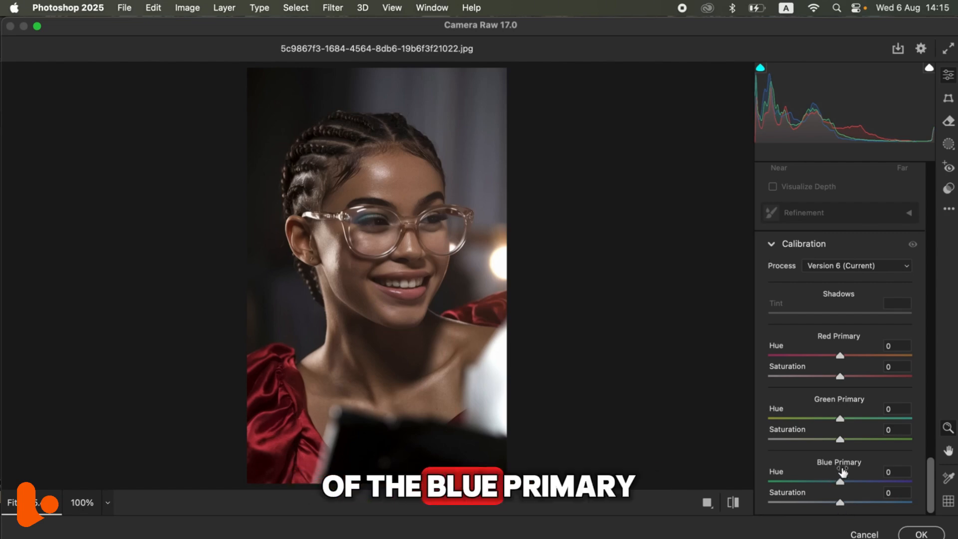
drag(841, 502, 852, 505)
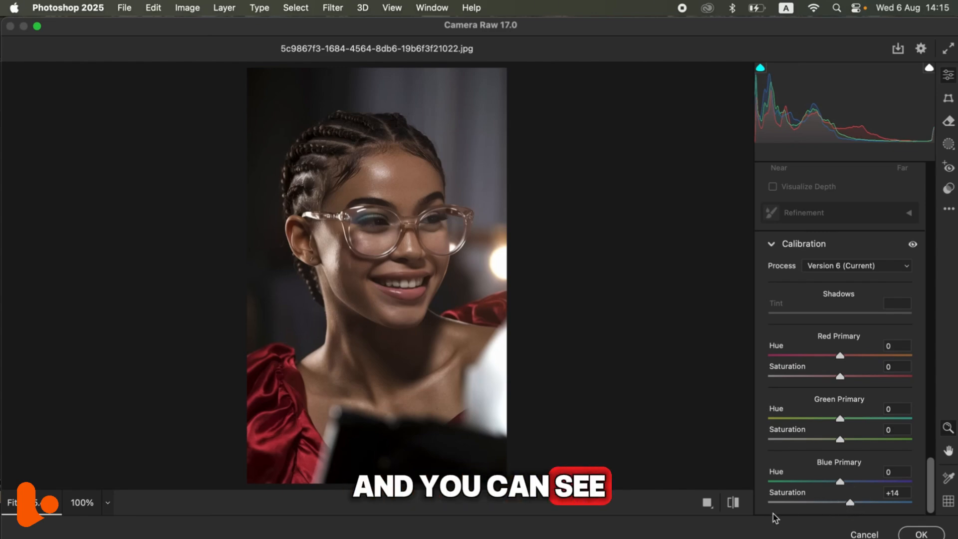
click(738, 507)
click(737, 507)
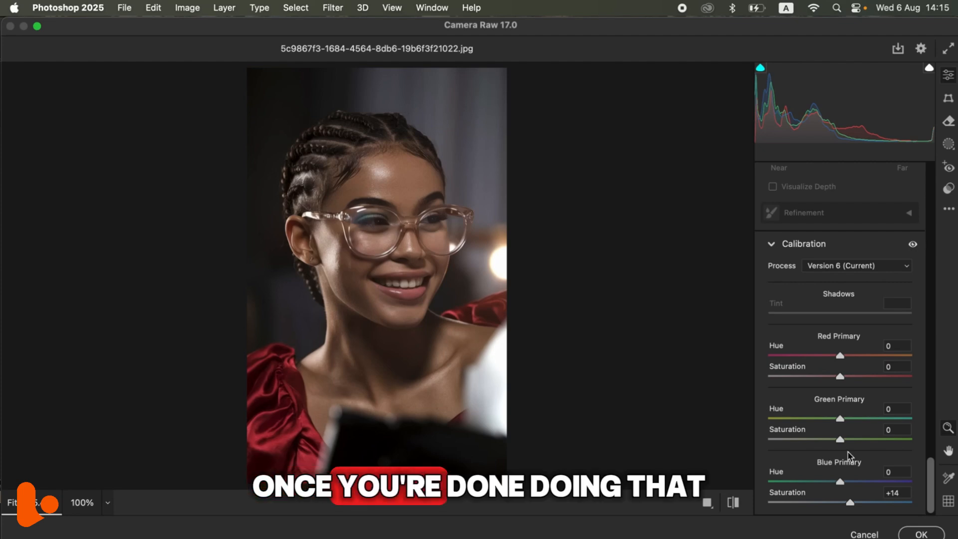
- Color grade the midtones slightly toward orange, the shadows to hue 231, saturation 17, and the highlights to hue 76, saturation 22
drag(930, 478, 926, 364)
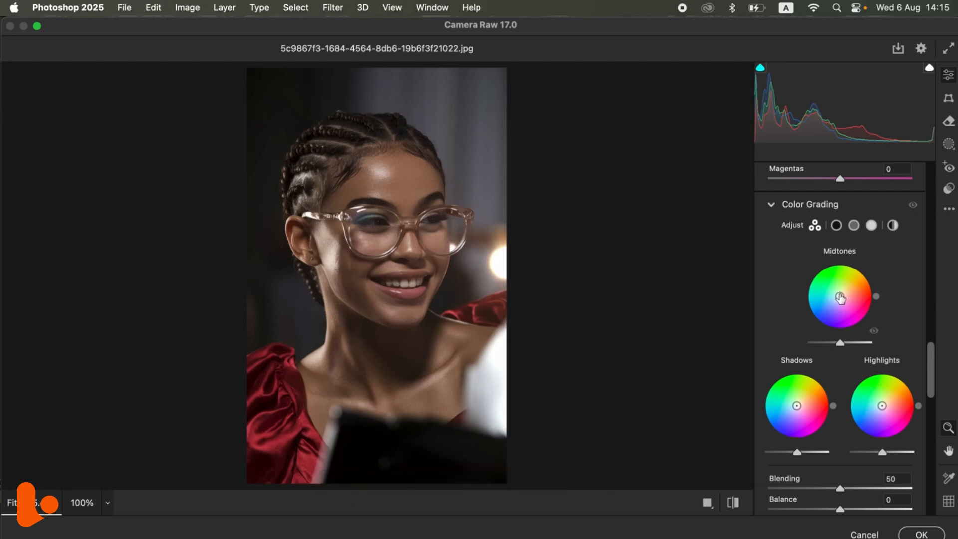
drag(840, 297, 846, 289)
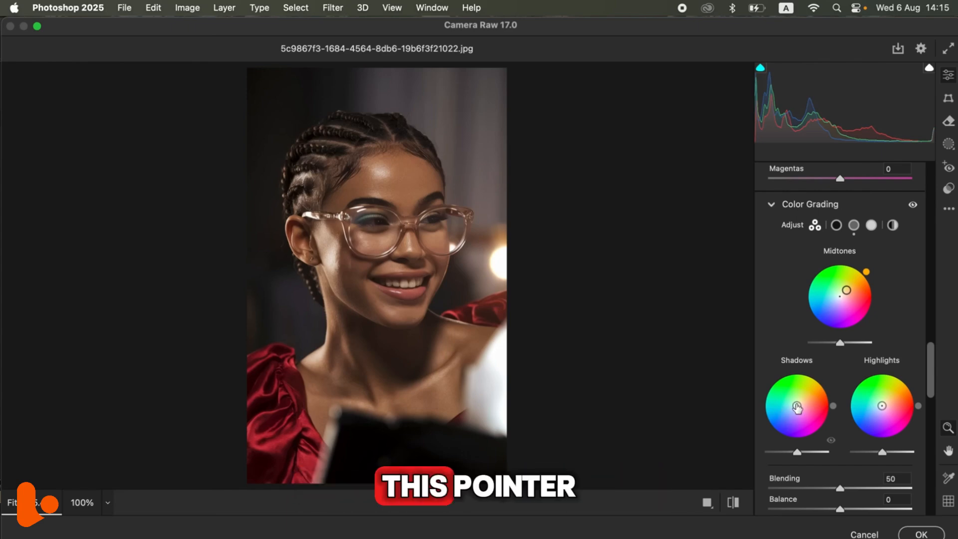
drag(797, 406, 781, 426)
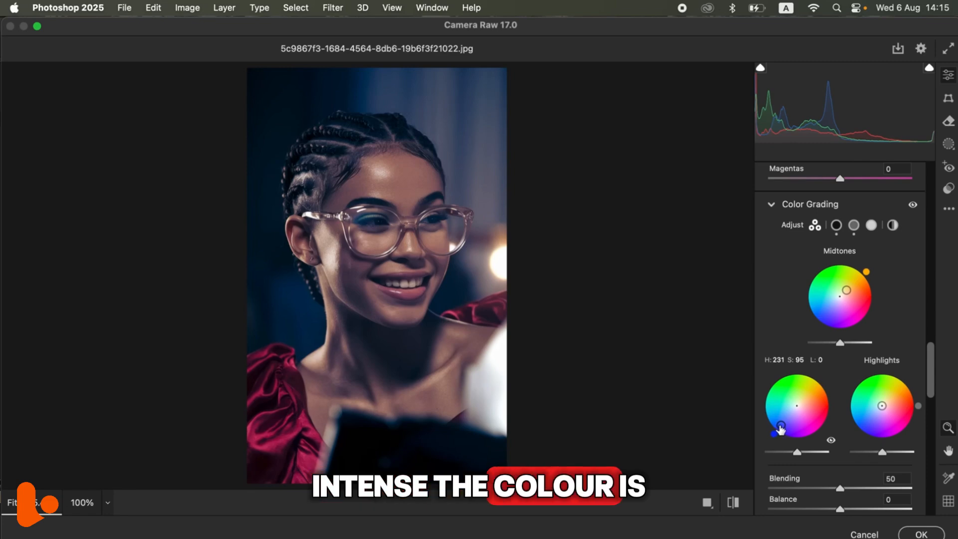
drag(782, 425, 793, 409)
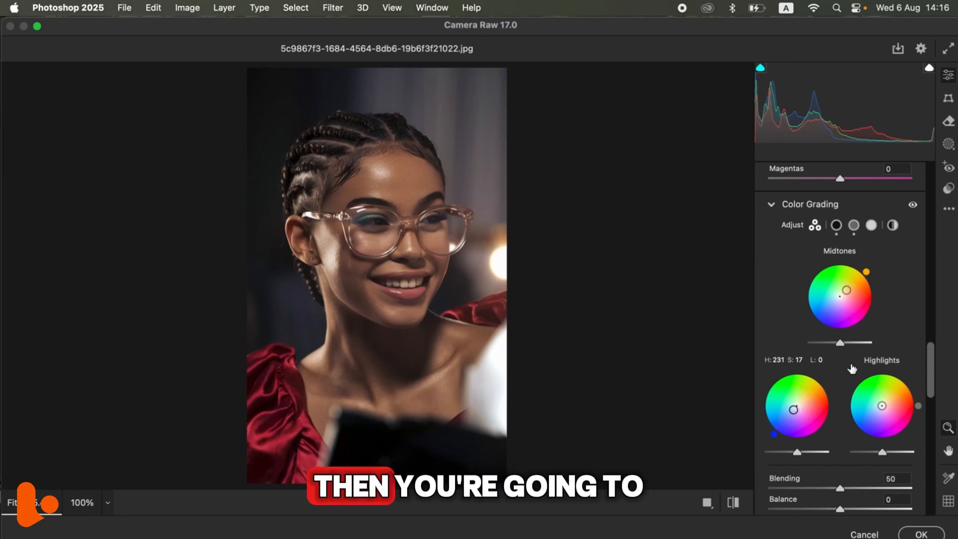
drag(882, 406, 884, 400)
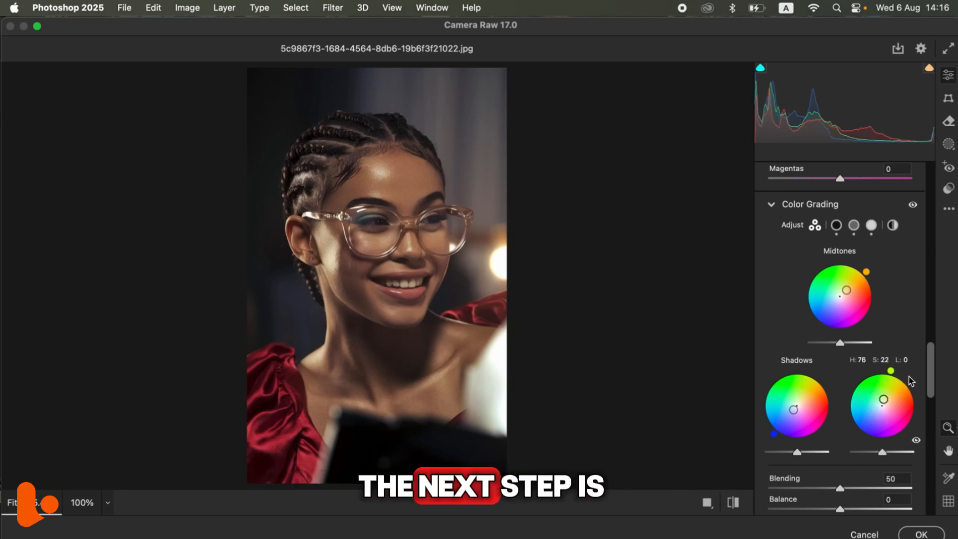
- In the Color Mixer's HSL adjustments, set the saturation of Oranges to +8, Reds to +9 and Blues to +5
drag(931, 384, 923, 338)
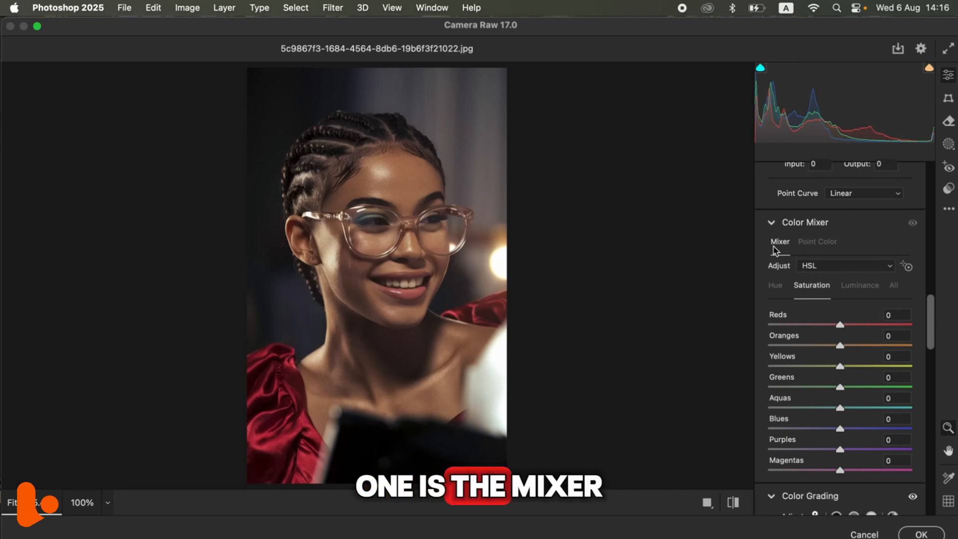
click(818, 243)
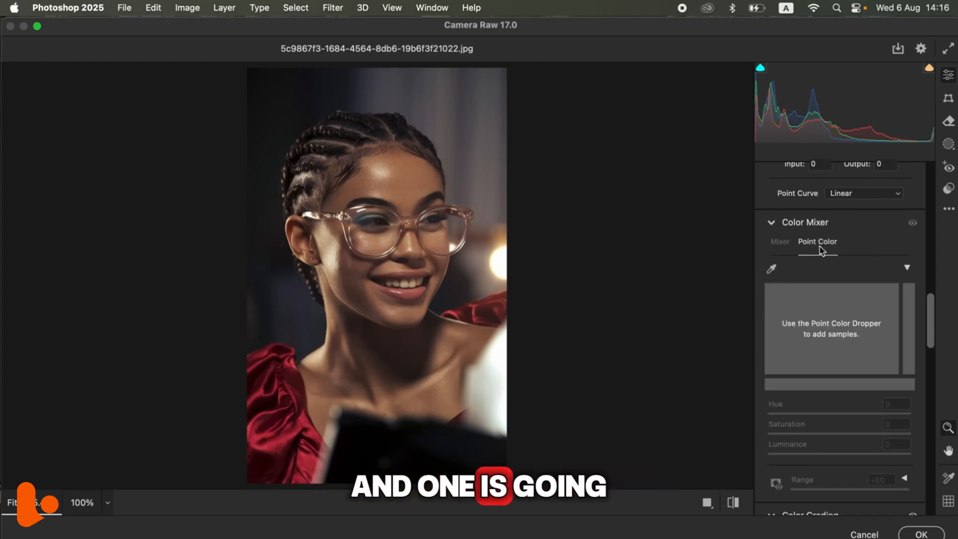
click(781, 242)
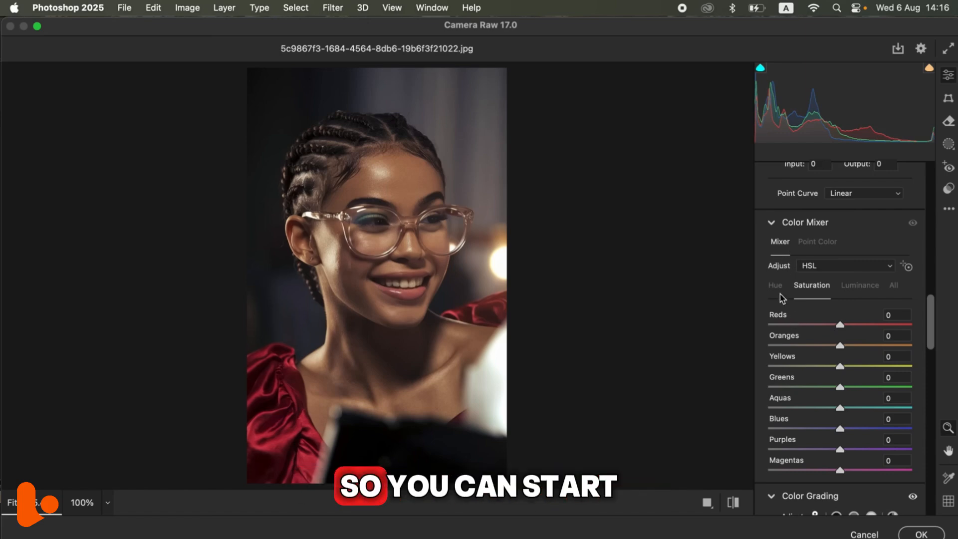
click(861, 289)
click(777, 290)
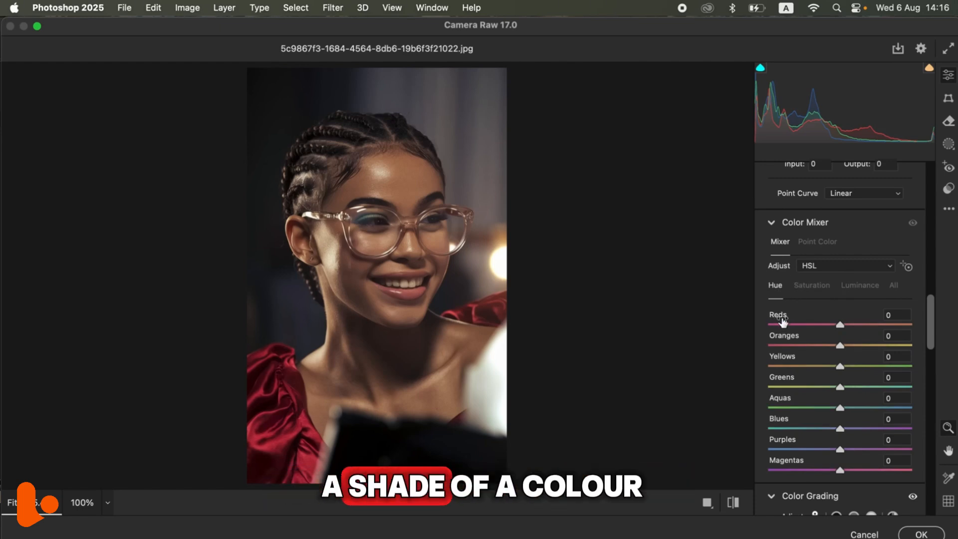
click(817, 289)
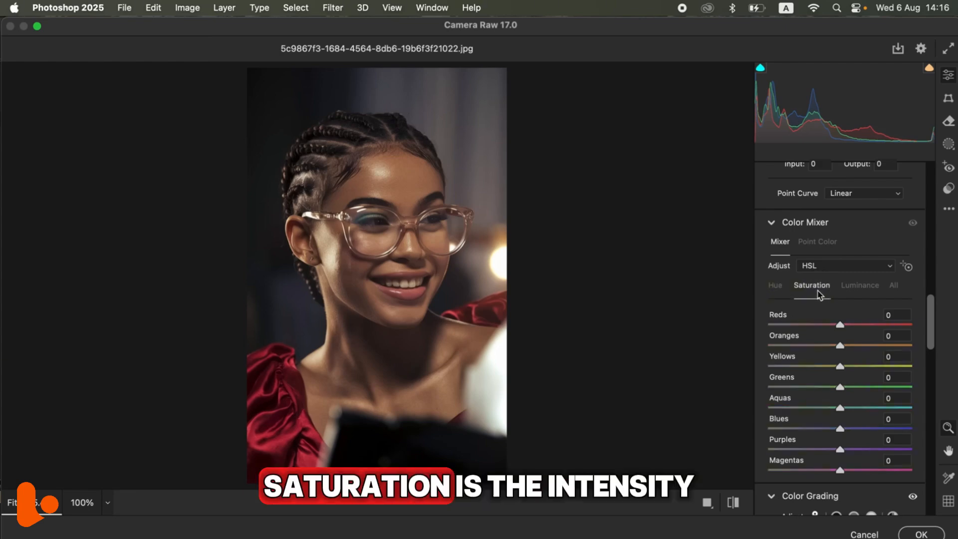
click(851, 288)
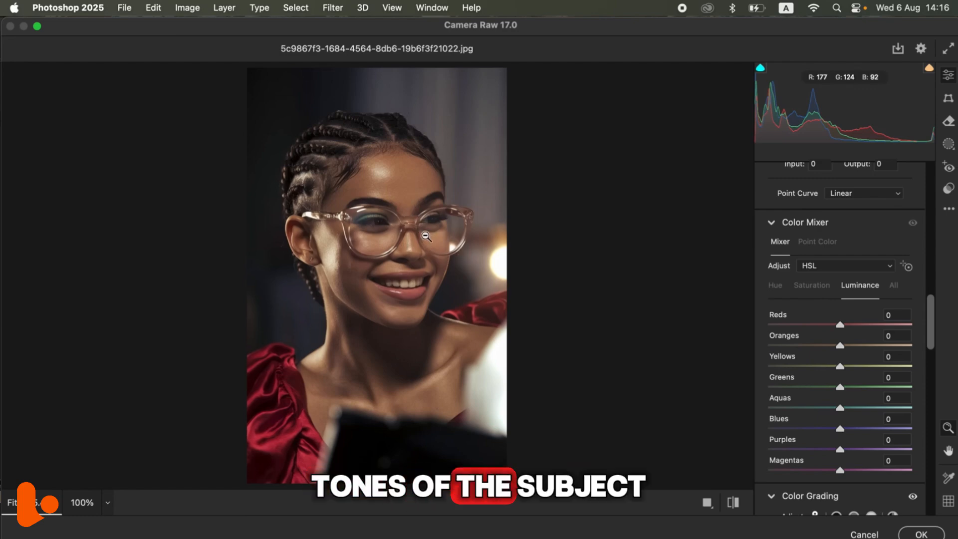
click(816, 288)
drag(841, 345, 850, 350)
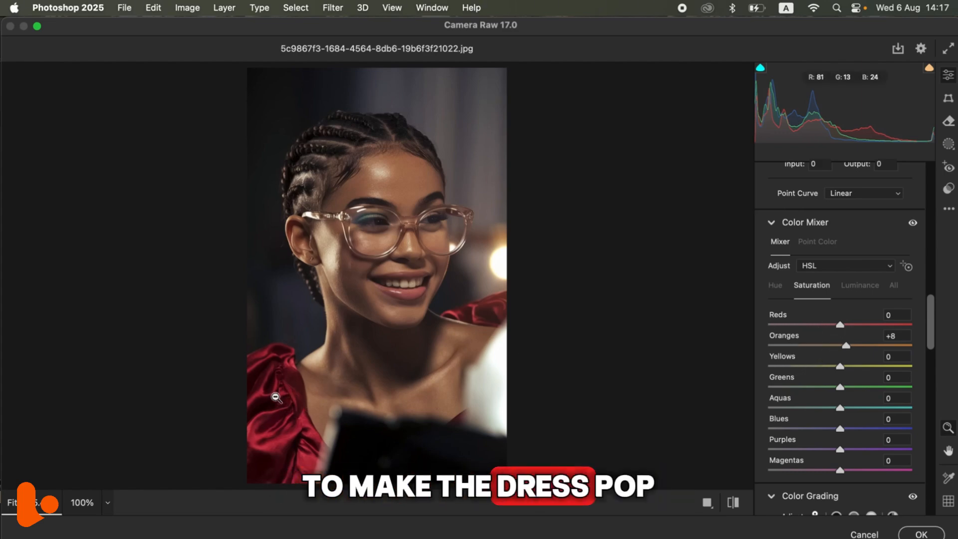
drag(841, 327, 852, 331)
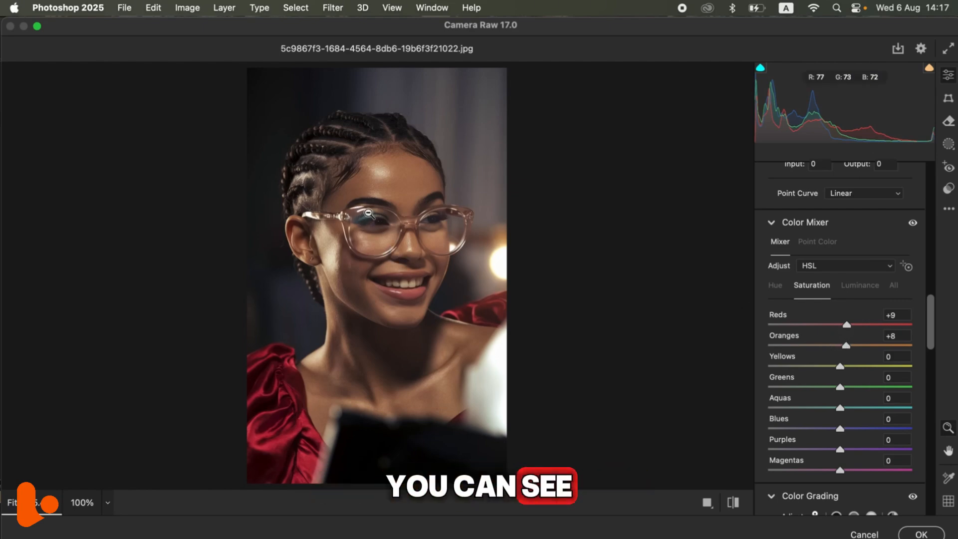
drag(841, 429, 847, 433)
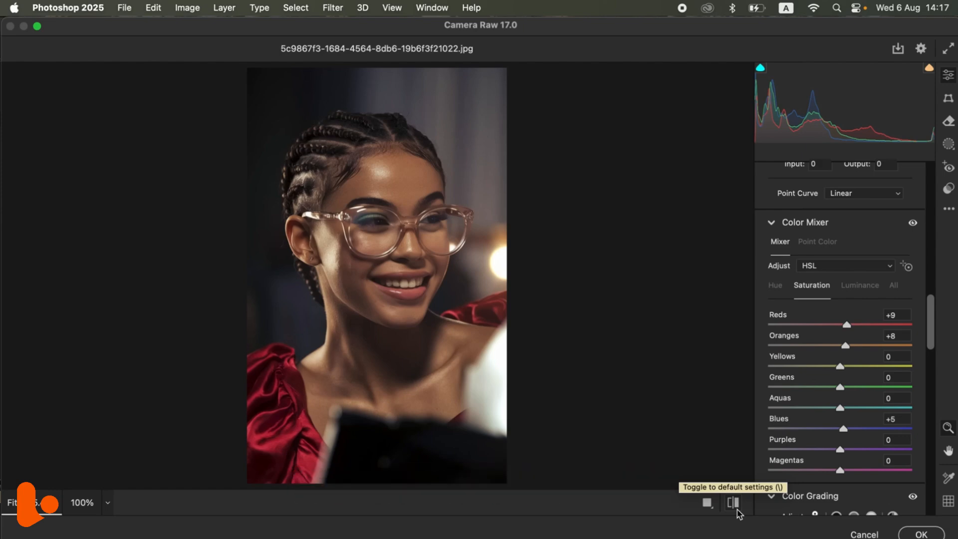
- Sample the red dress with Point Color and set its saturation to +24 and hue to -4
click(818, 246)
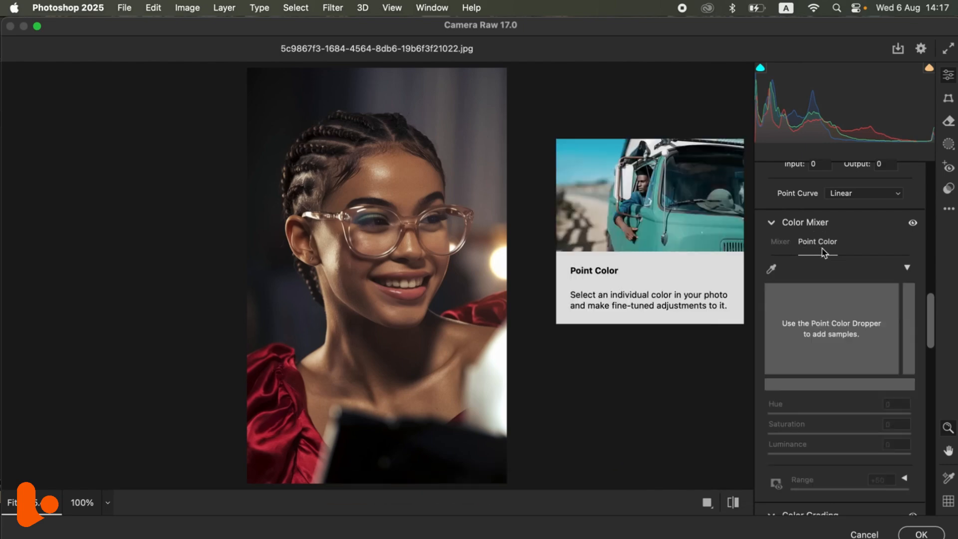
click(772, 272)
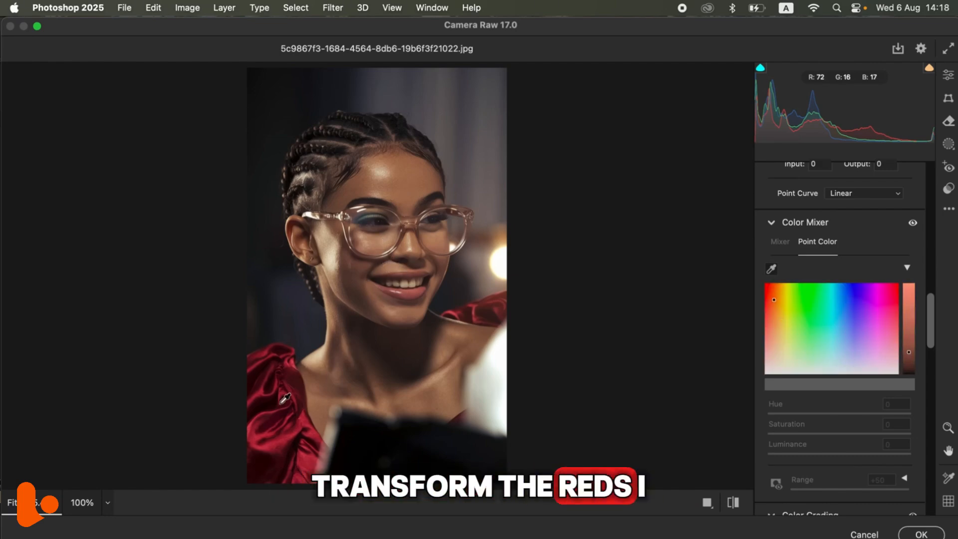
click(276, 445)
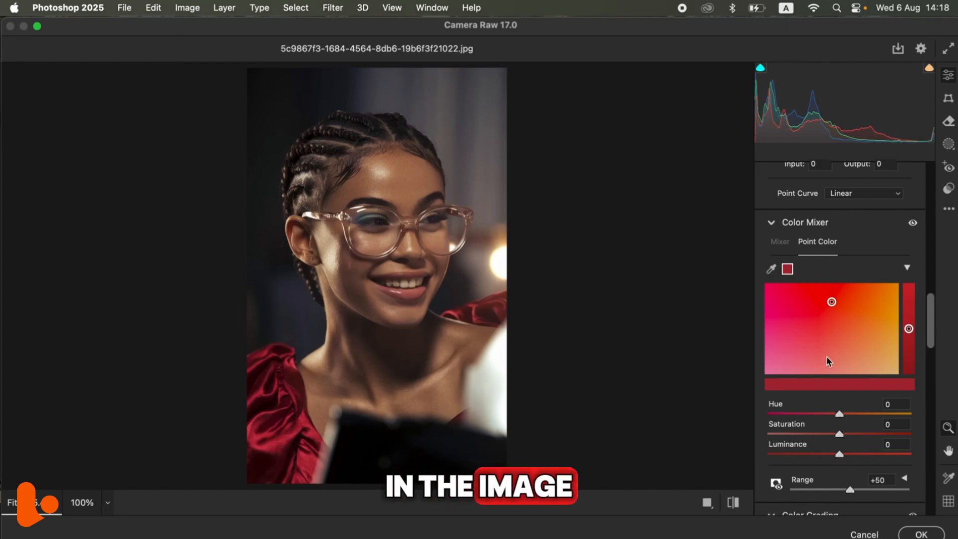
mouse_move(841, 434)
mouse_down()
mouse_move(860, 438)
mouse_move(849, 414)
mouse_move(830, 414)
mouse_move(843, 418)
mouse_up()
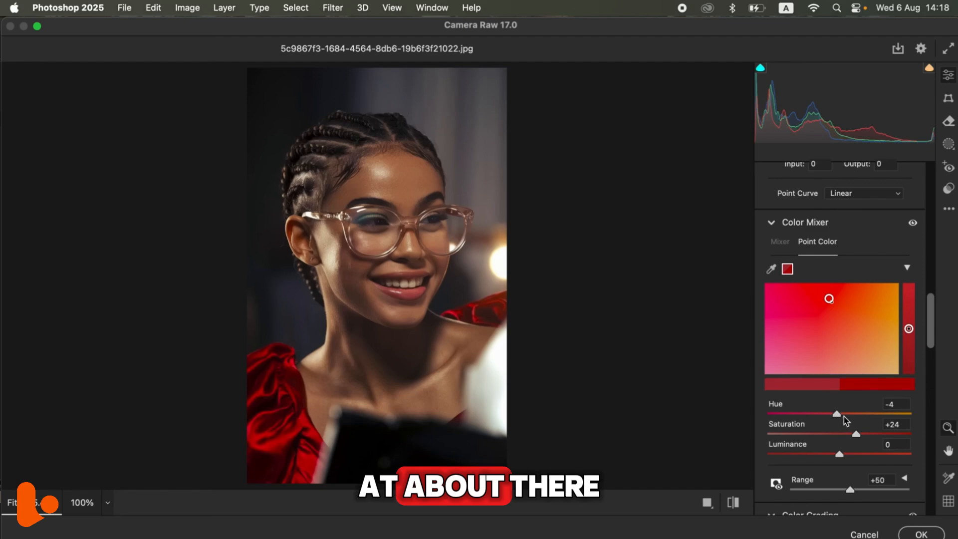
- Add a Point Color sample of the forehead skin tone and set its saturation to +8
click(771, 271)
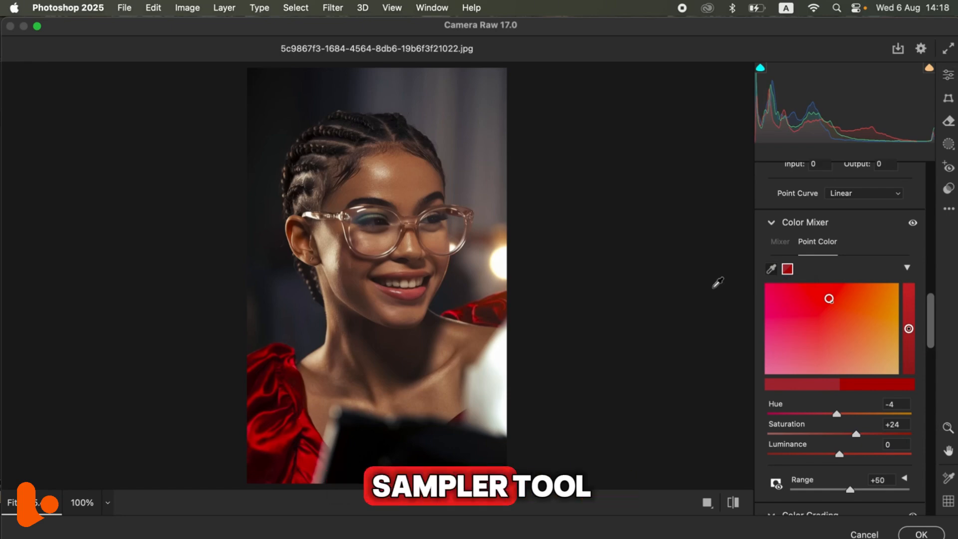
click(420, 181)
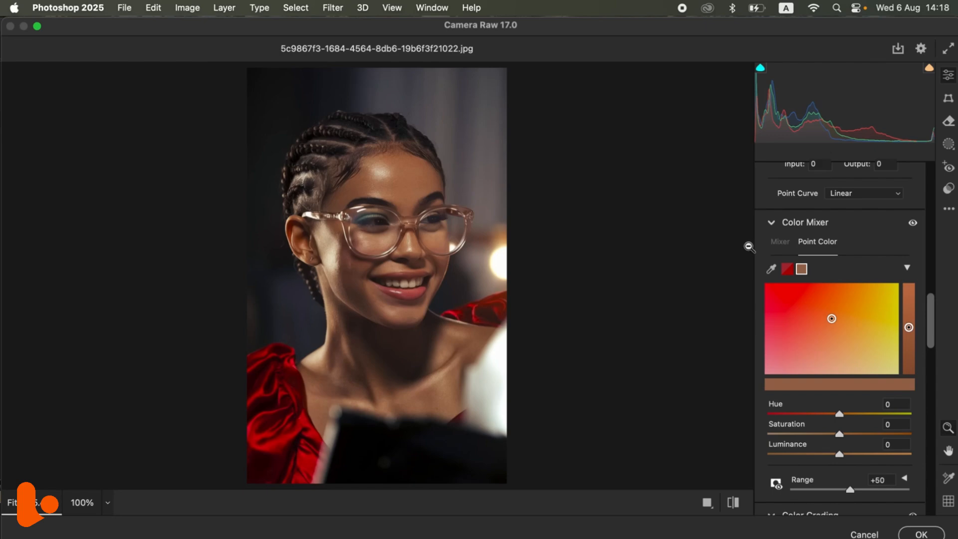
drag(839, 434, 844, 437)
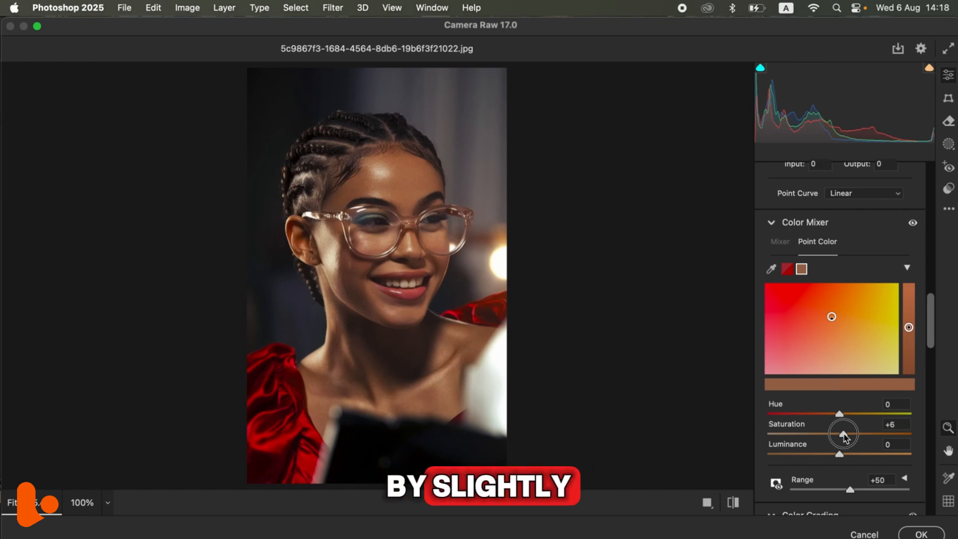
drag(845, 436, 846, 439)
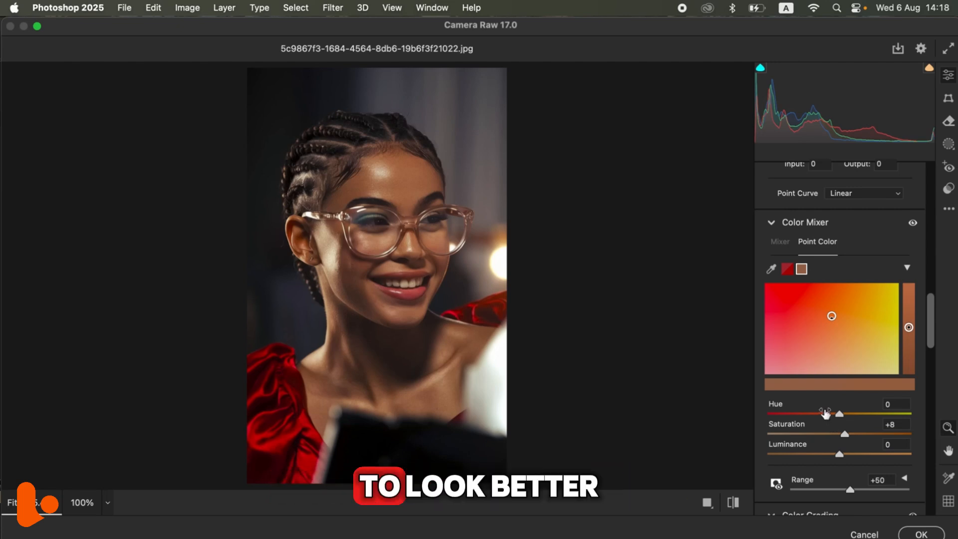
- Add a Point Color sample of the blue eyeshadow, set its saturation to +4 and compare the image with its default settings
click(772, 270)
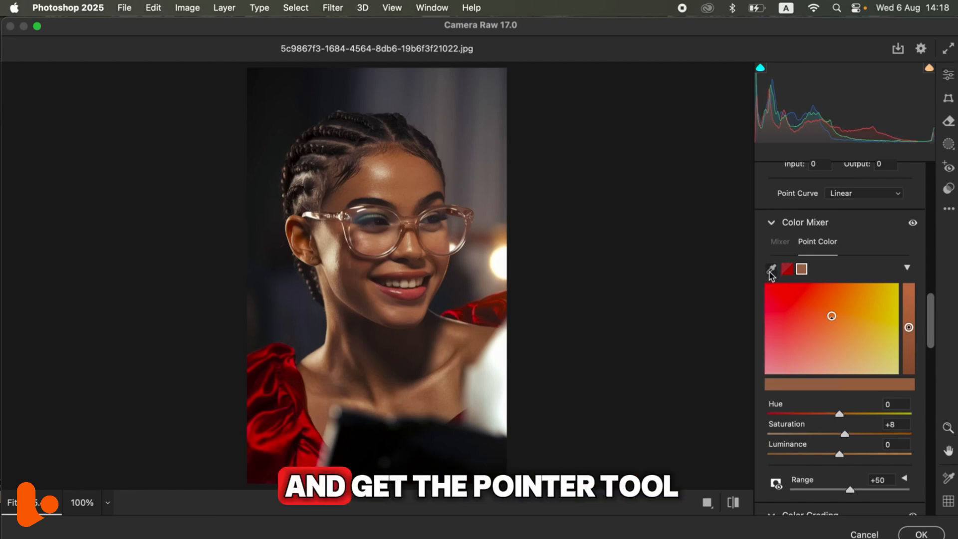
click(364, 222)
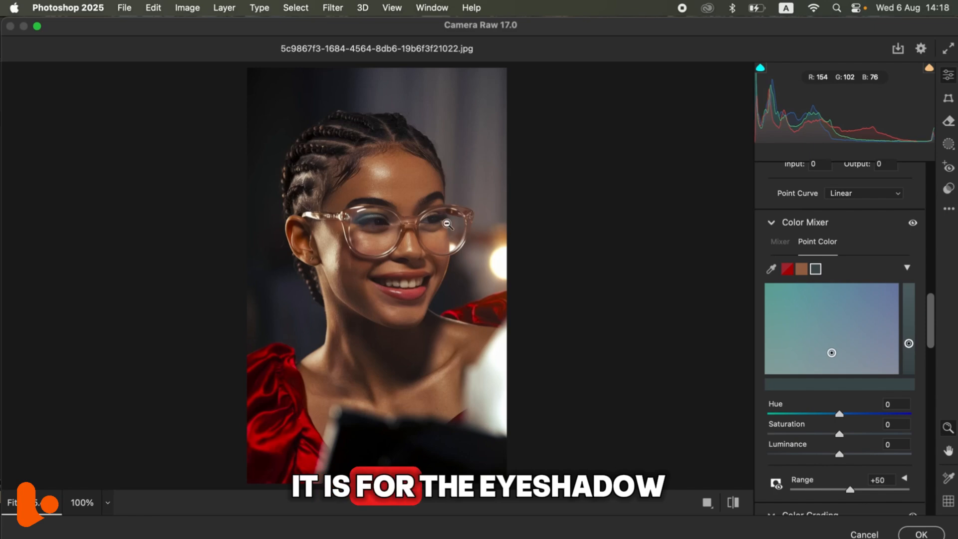
mouse_move(846, 435)
mouse_down()
mouse_move(882, 433)
mouse_move(844, 429)
mouse_up()
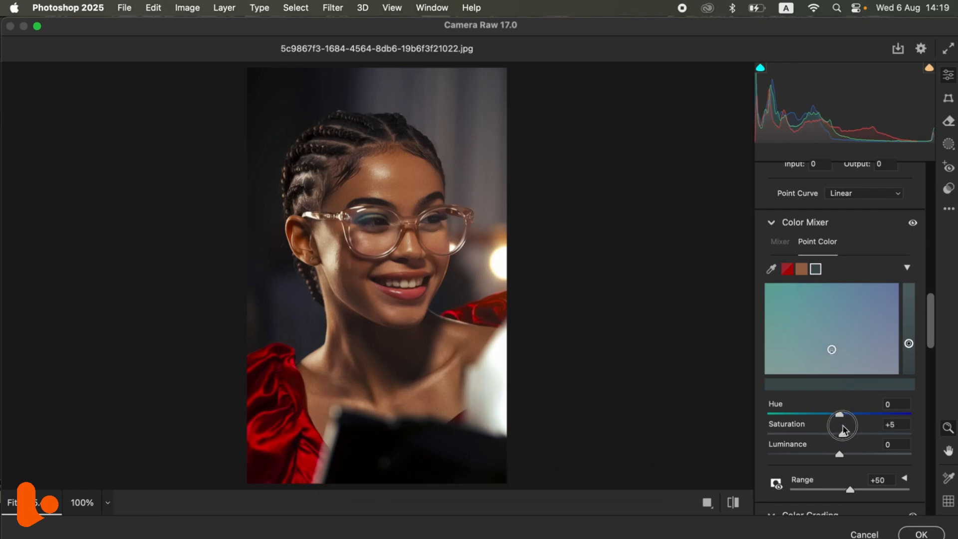
click(733, 503)
click(739, 509)
click(739, 510)
click(739, 509)
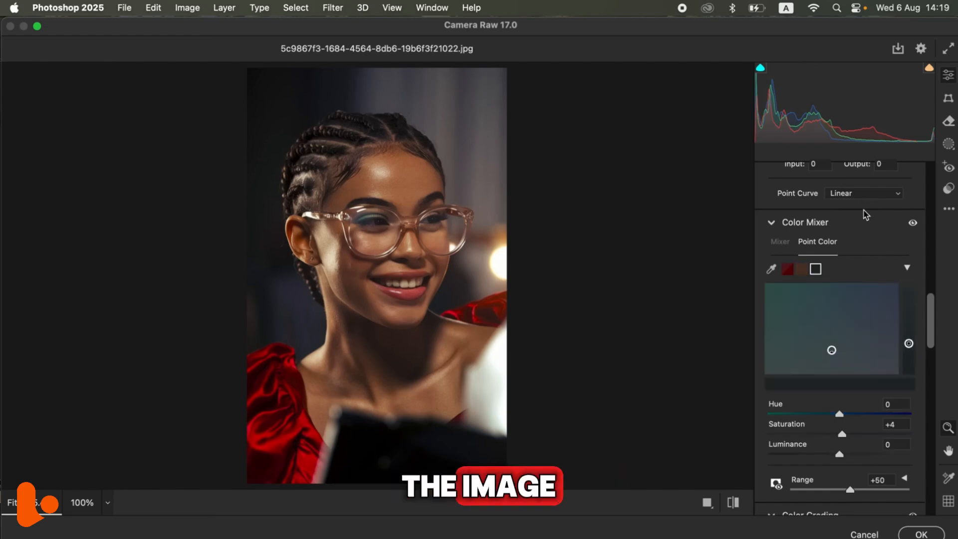
- Set the image's Vibrance to +10 in the Color adjustments
drag(935, 318, 928, 202)
scroll(842, 309, down, 2)
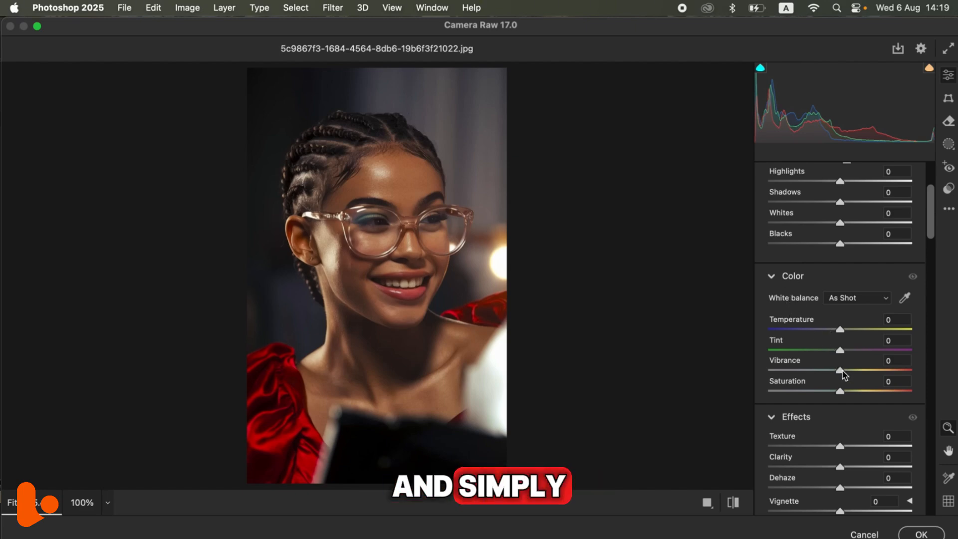
drag(842, 370, 845, 371)
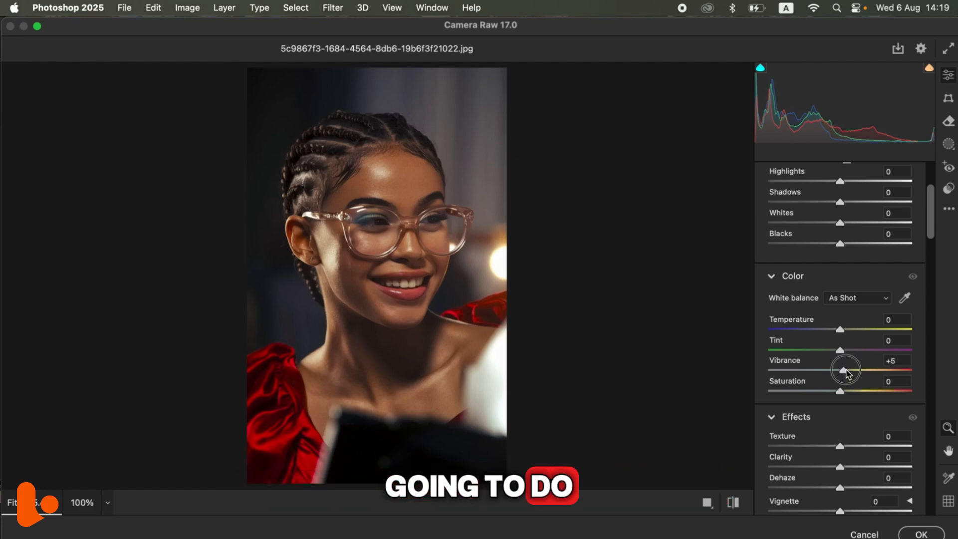
drag(847, 370, 847, 370)
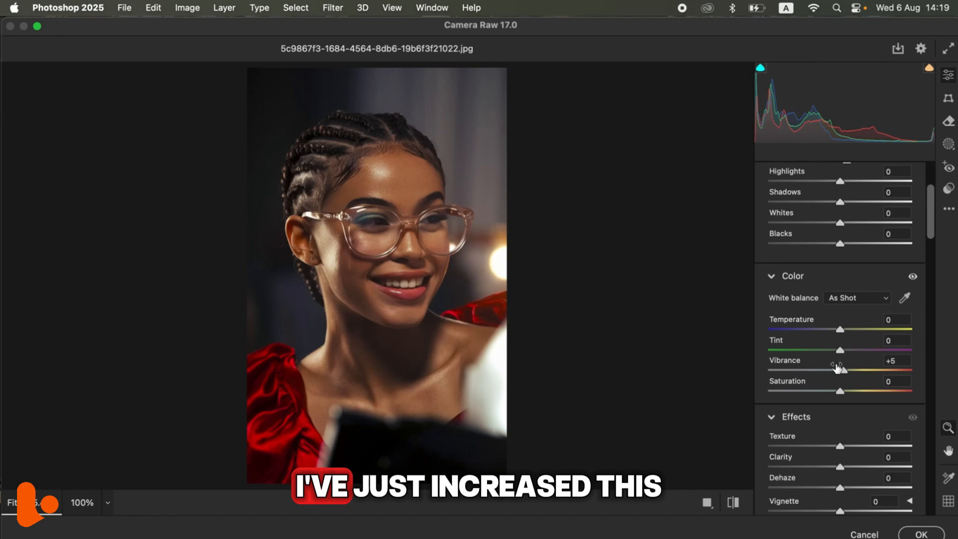
drag(845, 374, 850, 375)
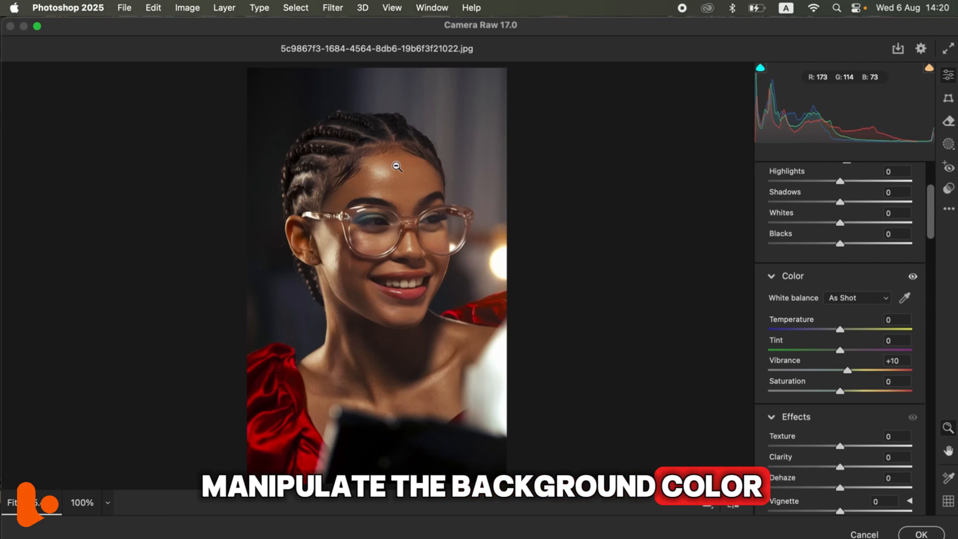
- Create a Background mask and set its Temperature to -40 to tint the backdrop blue
click(949, 144)
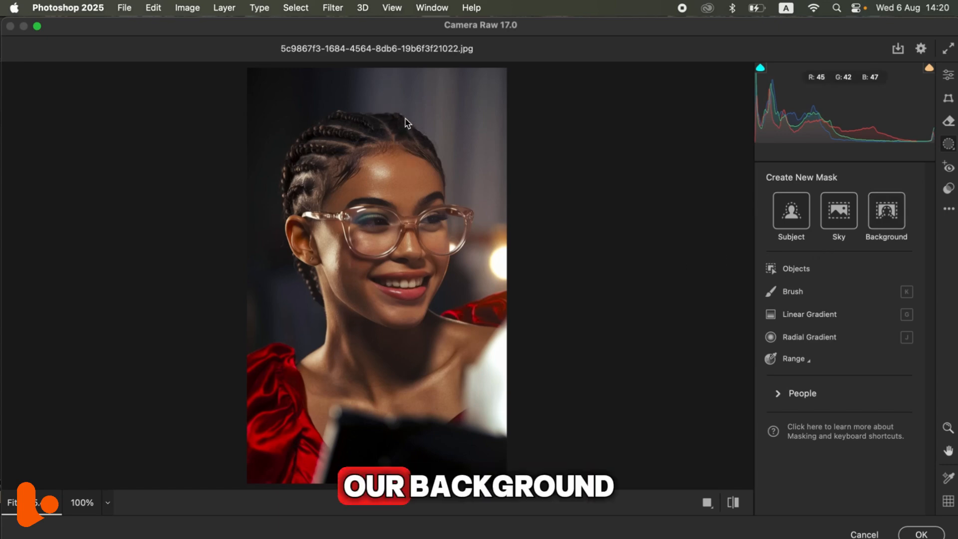
click(887, 218)
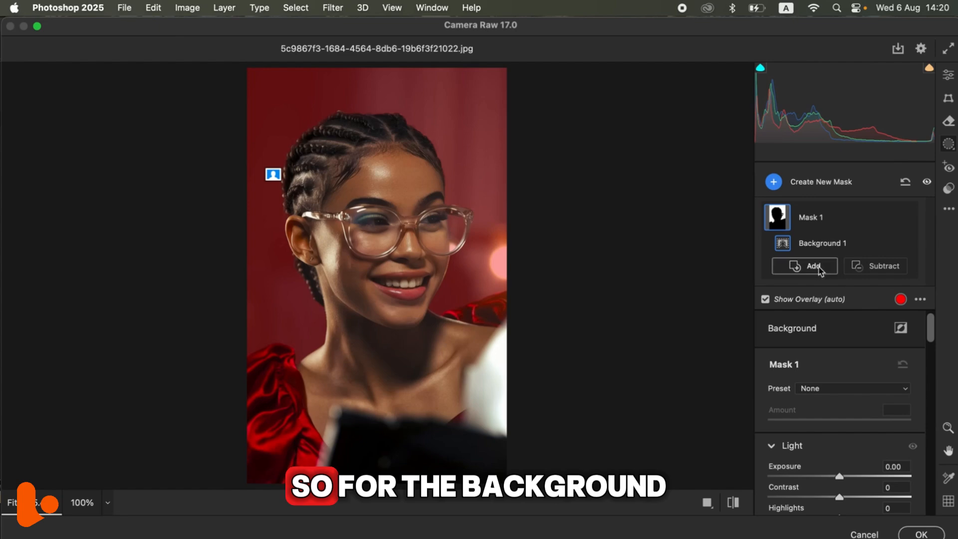
drag(933, 325, 935, 372)
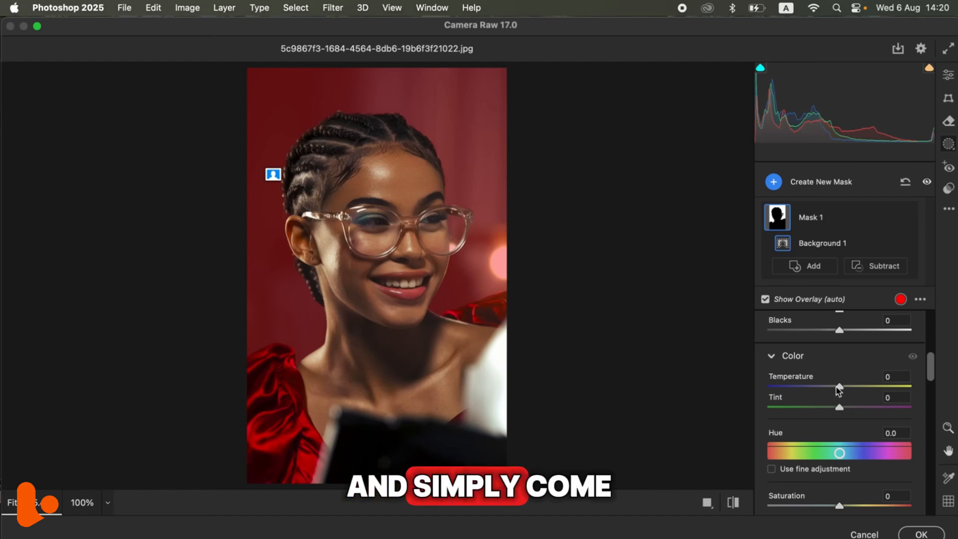
drag(840, 388, 818, 393)
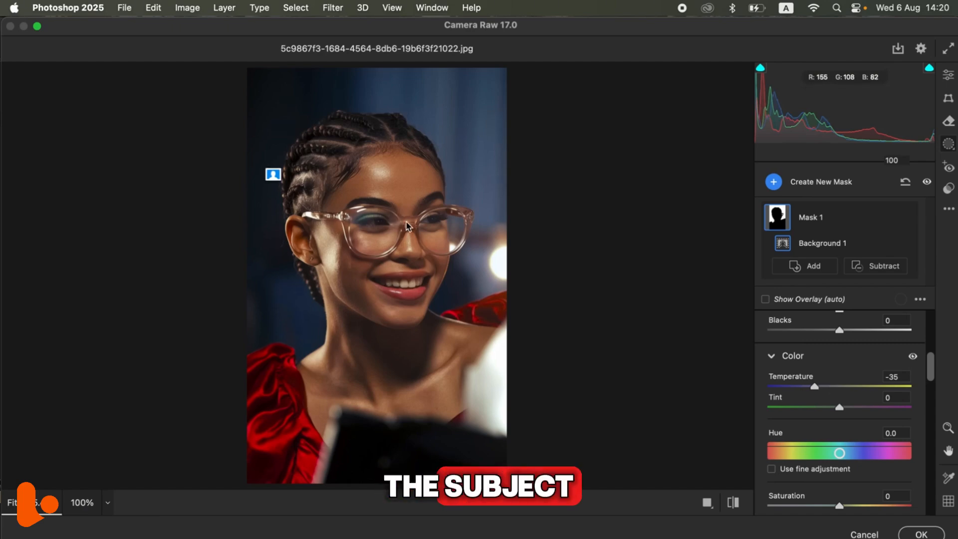
drag(814, 389, 811, 390)
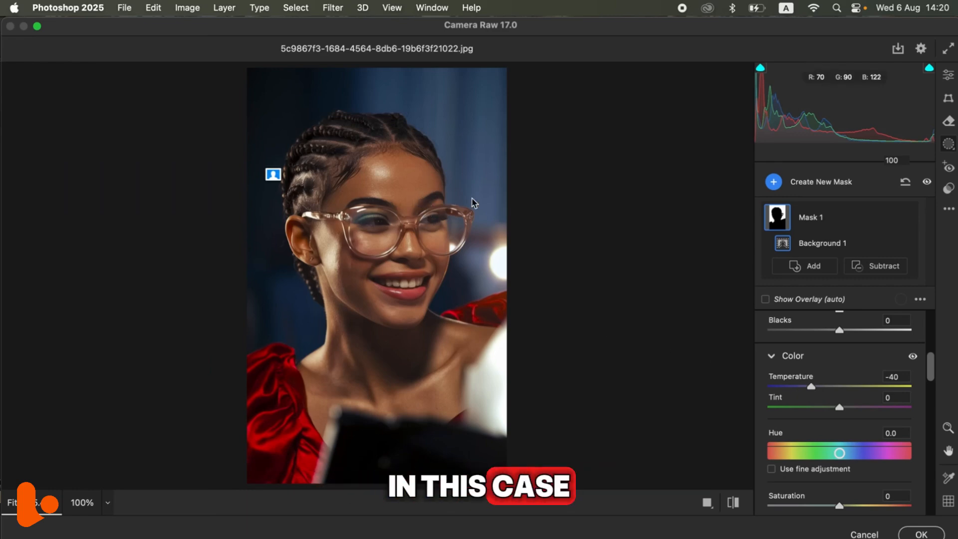
- Set the Blues hue to -26 in the Color Mixer's HSL adjustments and apply the Camera Raw edits
click(949, 77)
drag(936, 234, 947, 313)
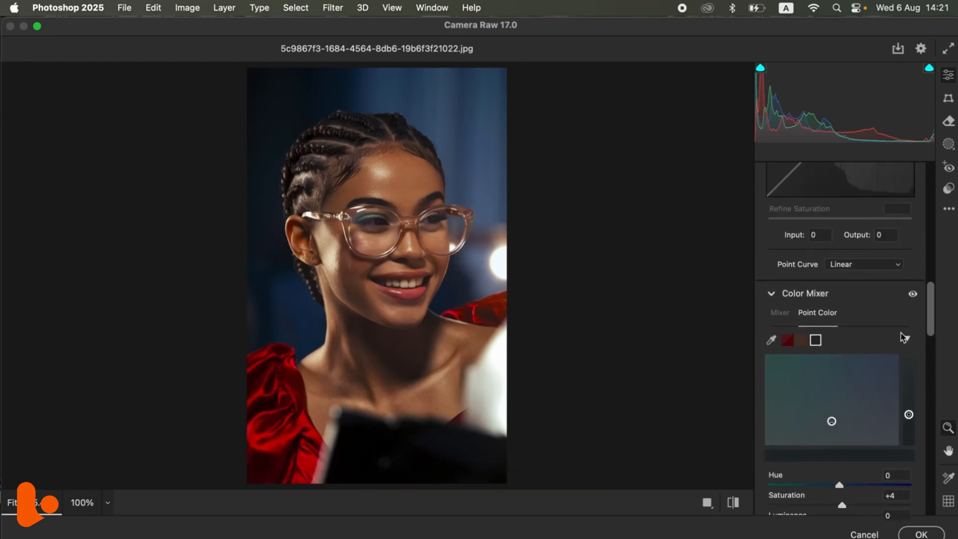
click(781, 315)
scroll(931, 331, down, 5)
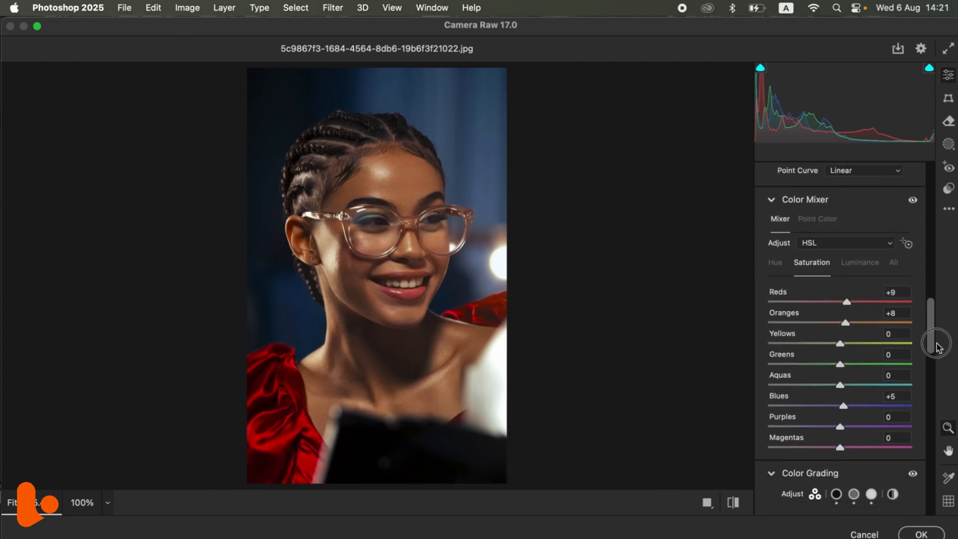
click(775, 211)
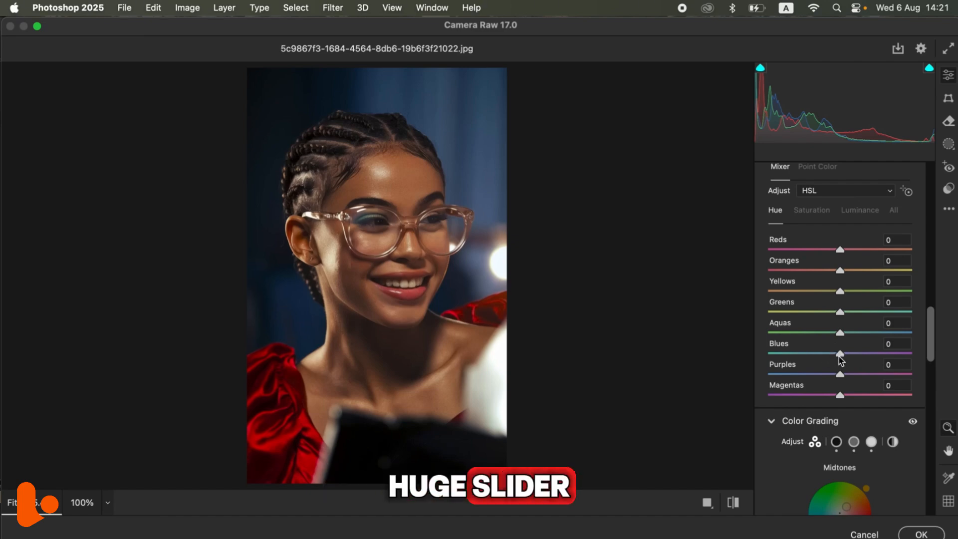
drag(841, 354, 833, 358)
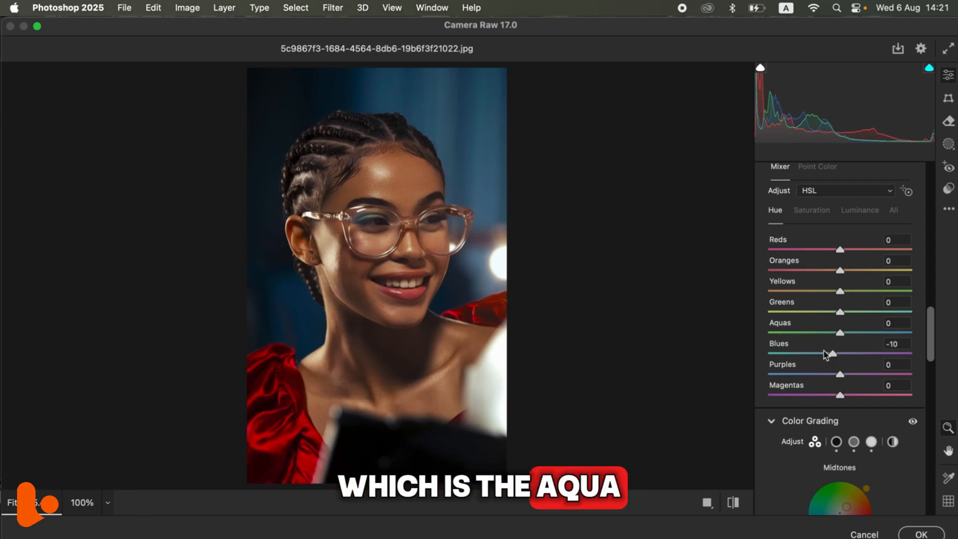
drag(831, 354, 819, 359)
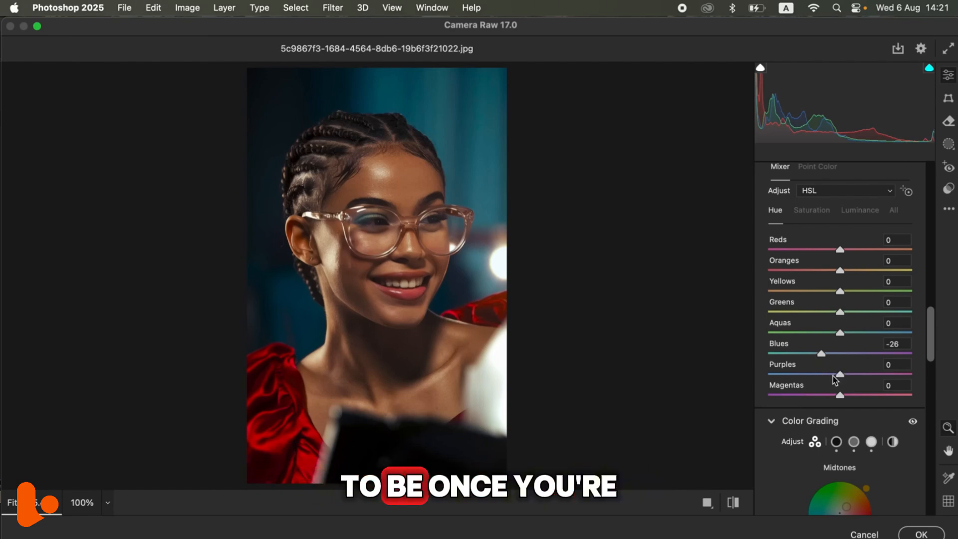
click(920, 534)
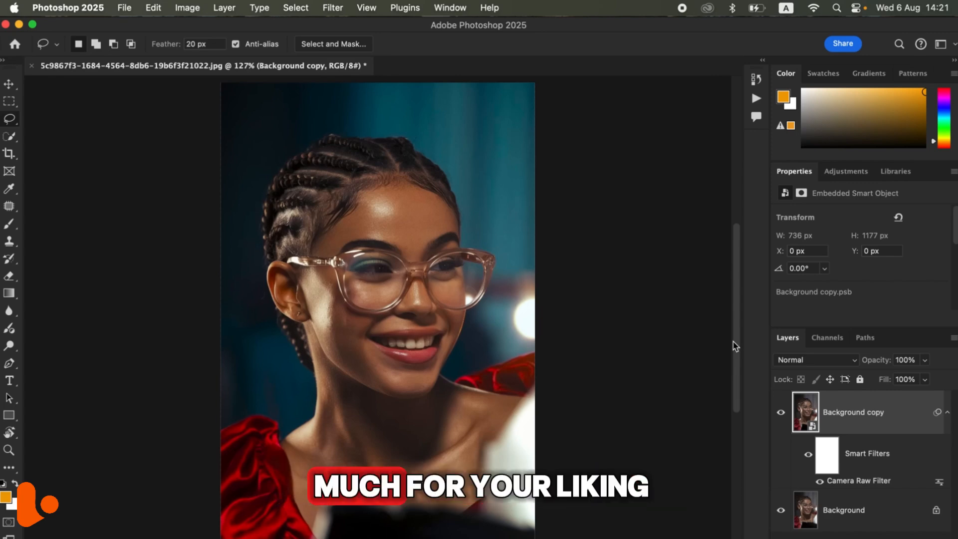
- Reopen the Camera Raw smart filter on the Background copy layer to review its editable settings, and close it
double_click(877, 485)
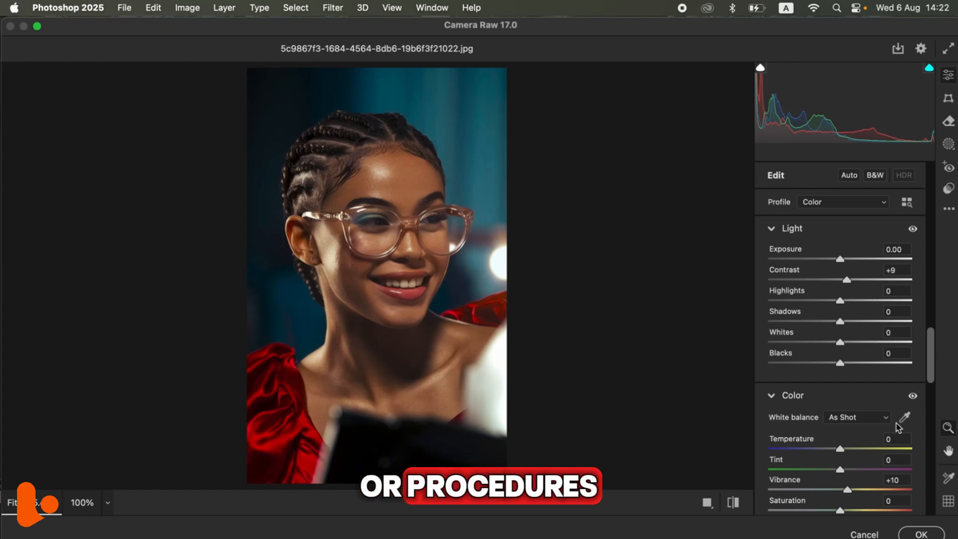
click(918, 534)
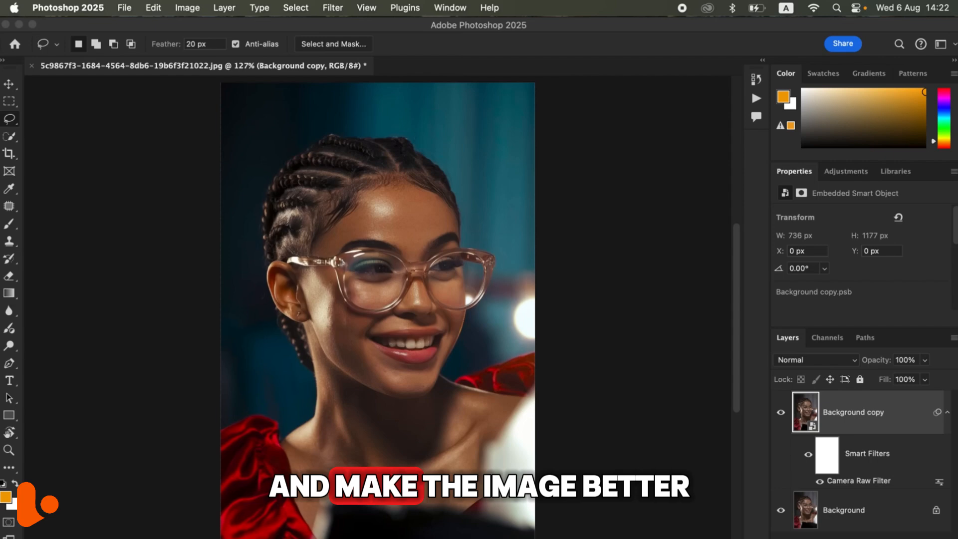
- Add a Selective Color adjustment layer above the Background copy and set Yellow to +3% for the Reds
click(866, 537)
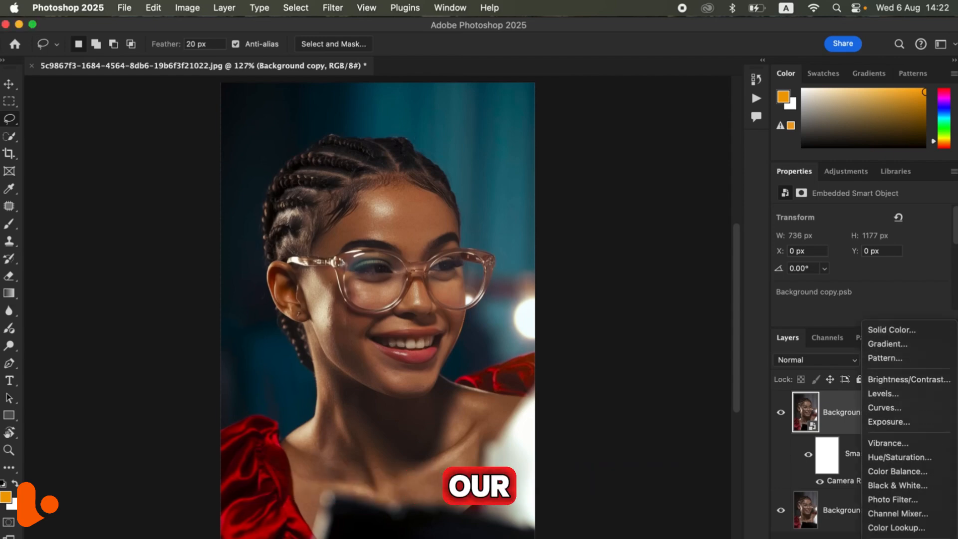
click(873, 538)
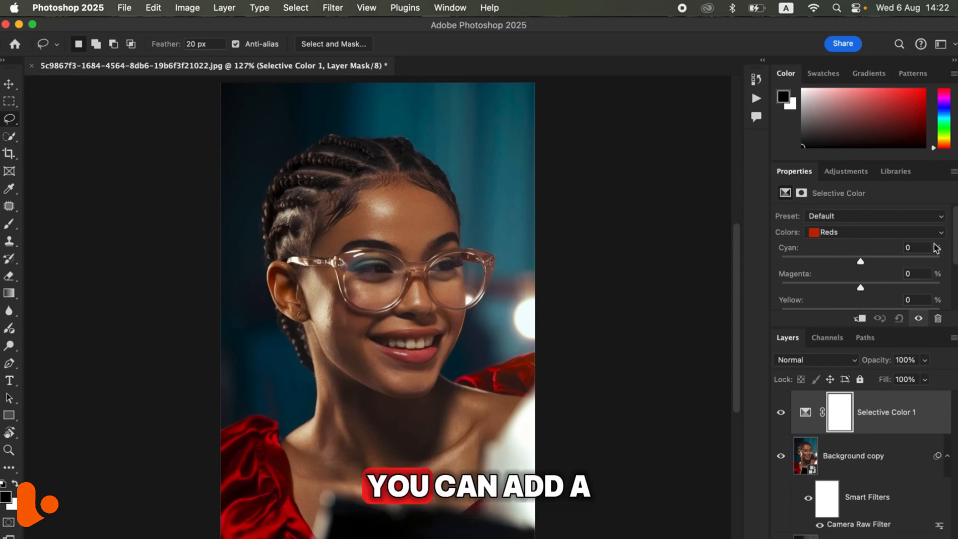
scroll(892, 278, down, 2)
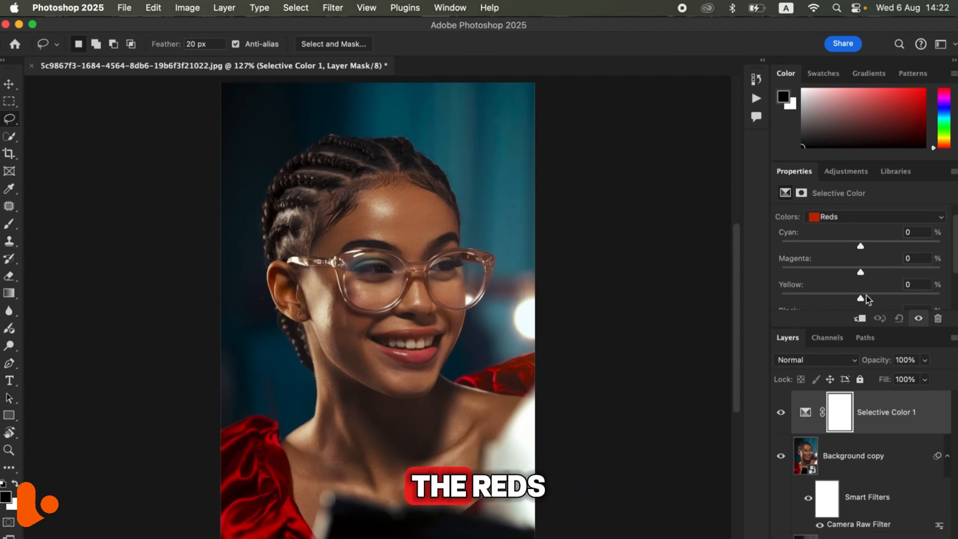
drag(866, 301, 864, 301)
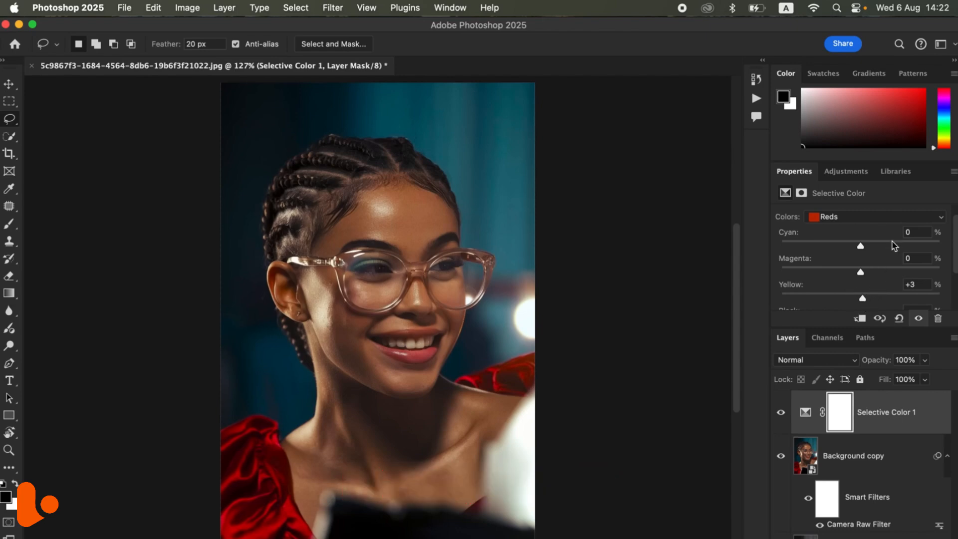
- Set Cyan to +3% for the Blacks in the Selective Color adjustment
click(876, 219)
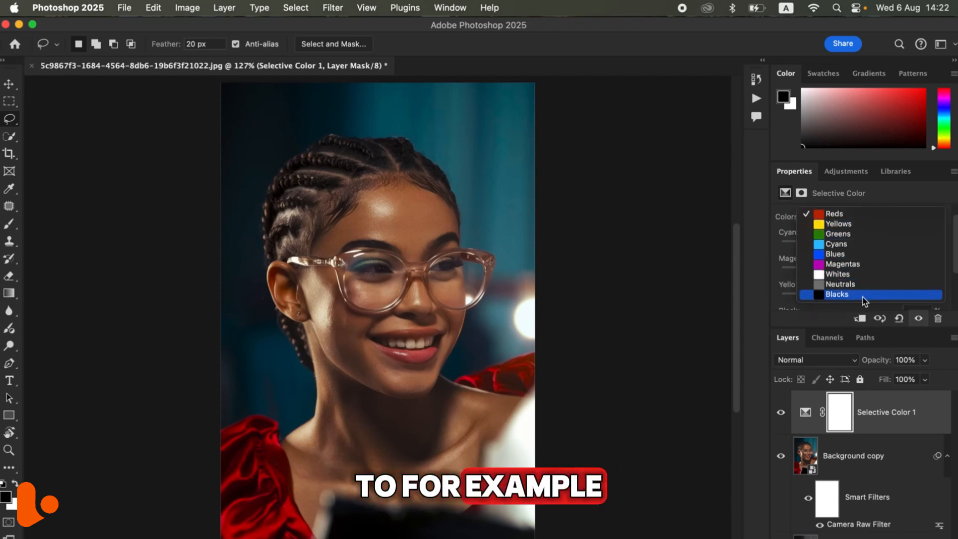
click(864, 297)
mouse_move(864, 245)
mouse_down()
mouse_move(841, 246)
mouse_move(874, 244)
mouse_move(853, 244)
mouse_move(866, 245)
mouse_up()
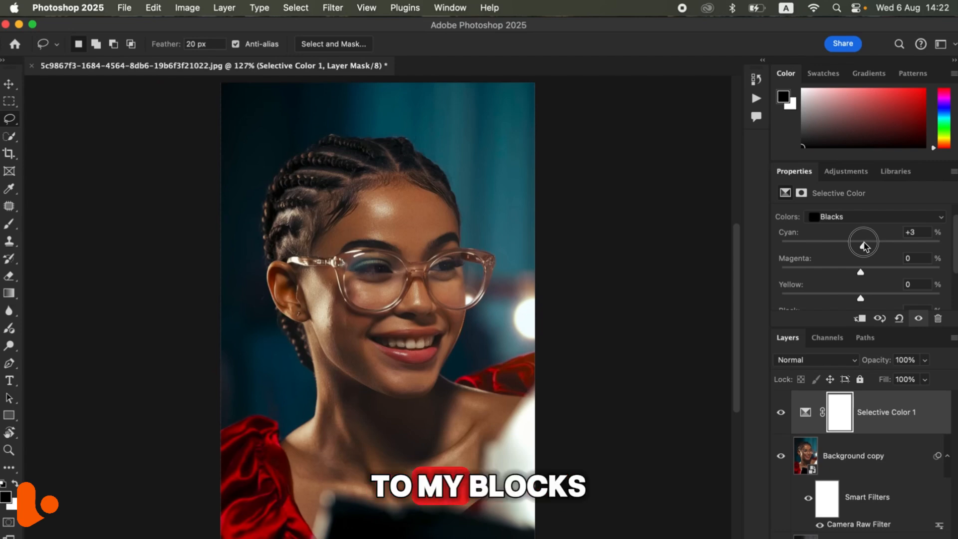
drag(864, 246, 867, 247)
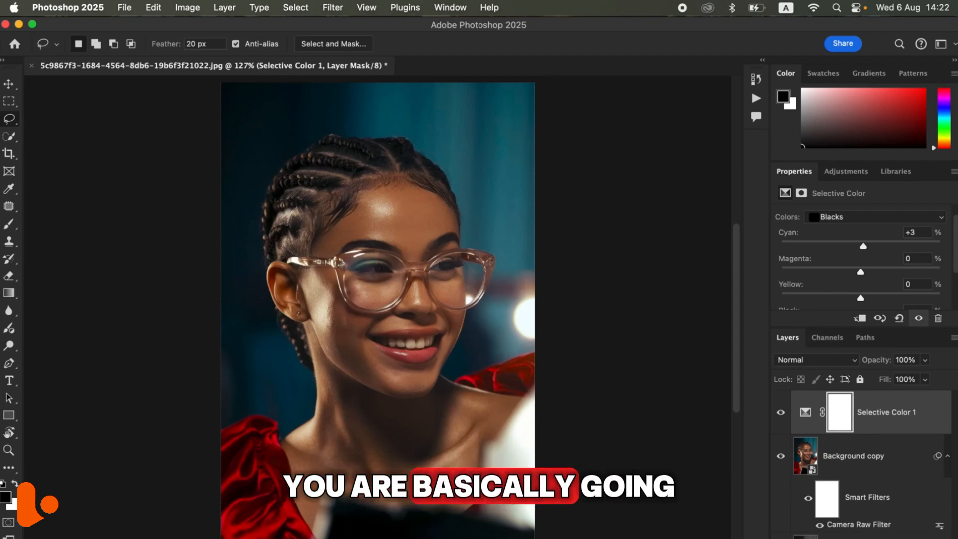
- Add a Levels adjustment layer and set its input black point to 6 and white point to 228
click(865, 538)
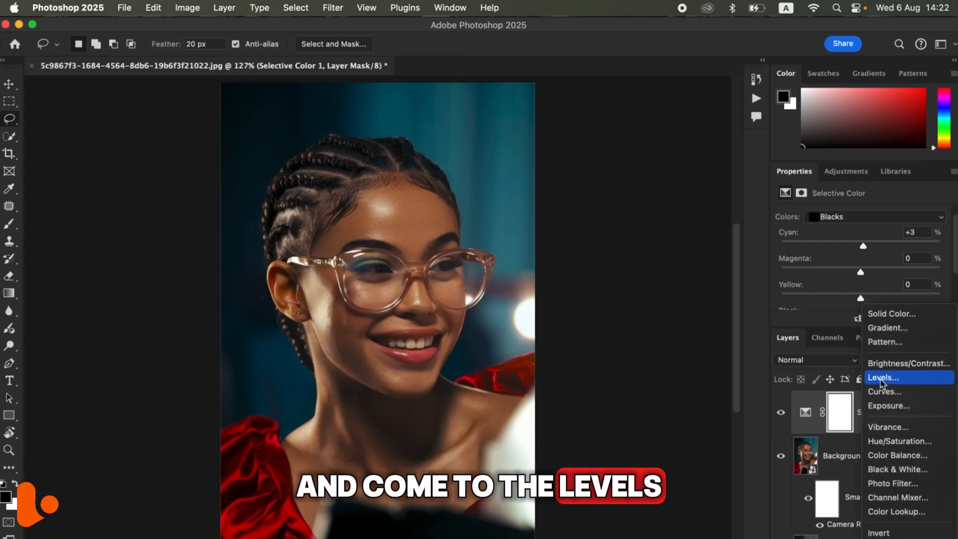
click(880, 381)
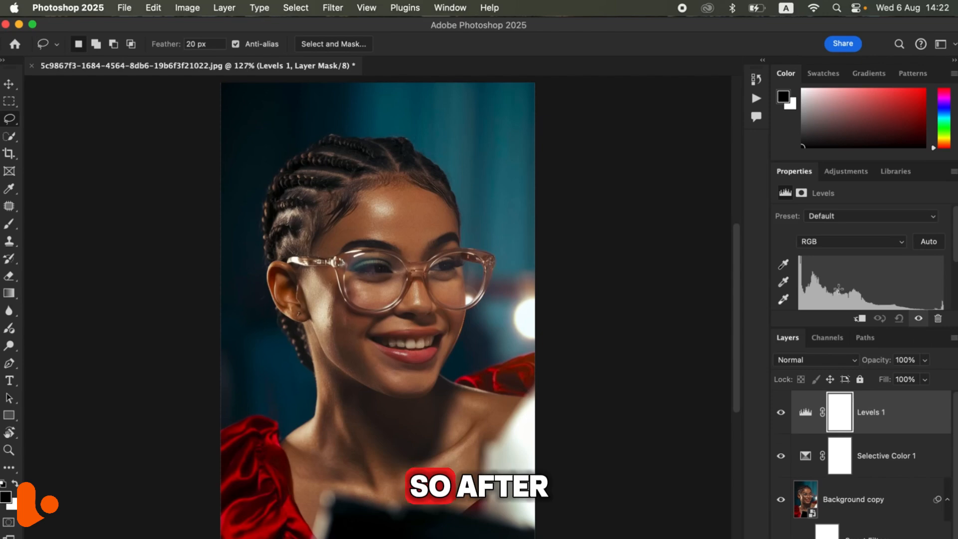
scroll(947, 257, down, 2)
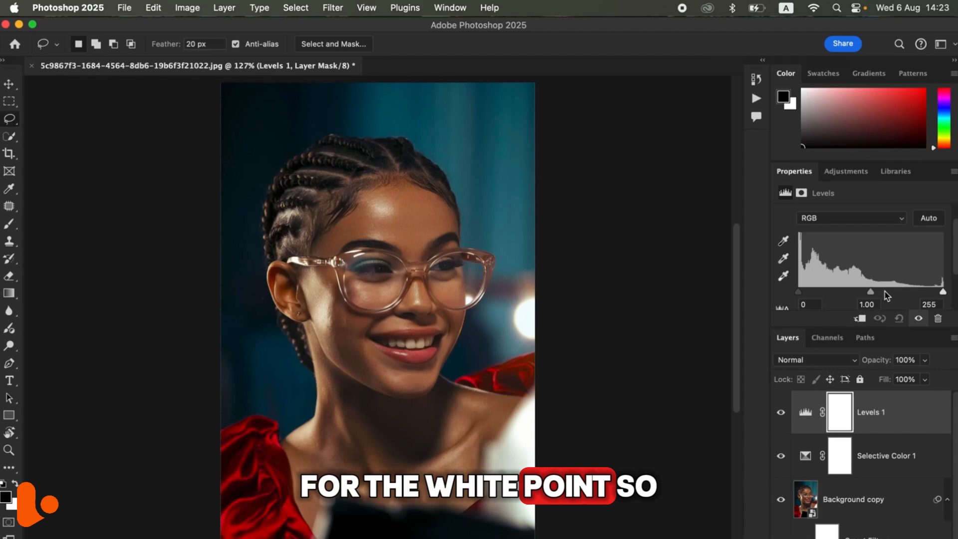
alt+click(799, 294)
drag(799, 296, 804, 300)
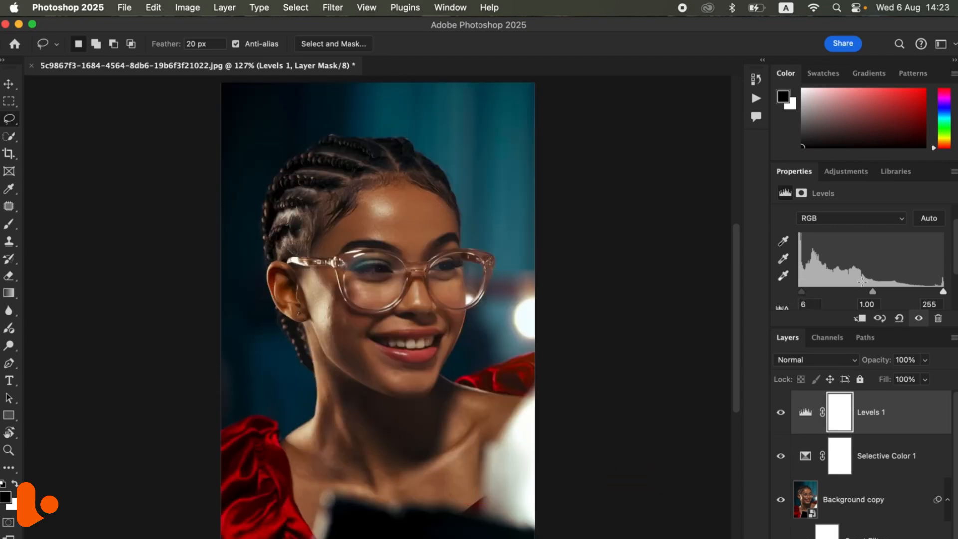
drag(943, 295, 927, 295)
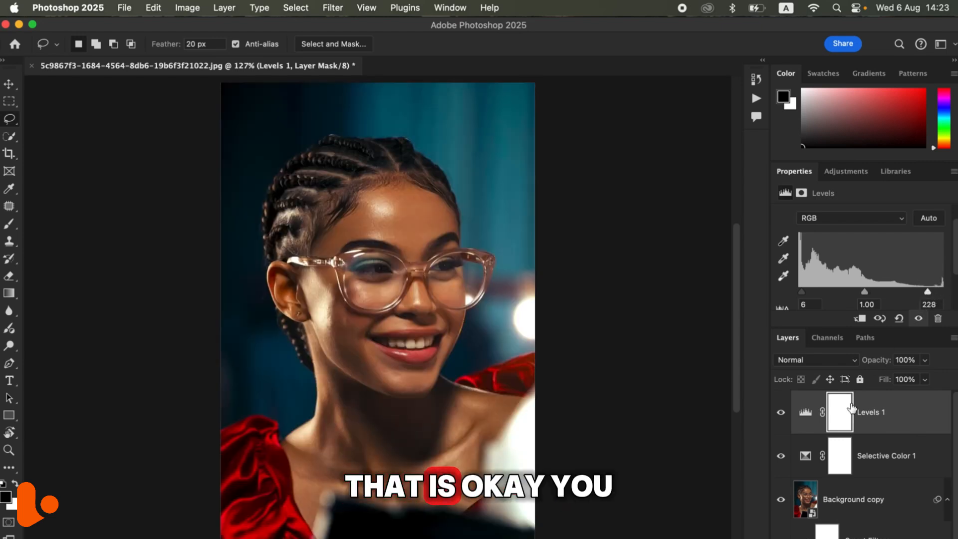
- Toggle the Levels layer's visibility to compare the portrait with and without the adjustment
click(781, 423)
click(781, 423)
click(781, 424)
click(781, 425)
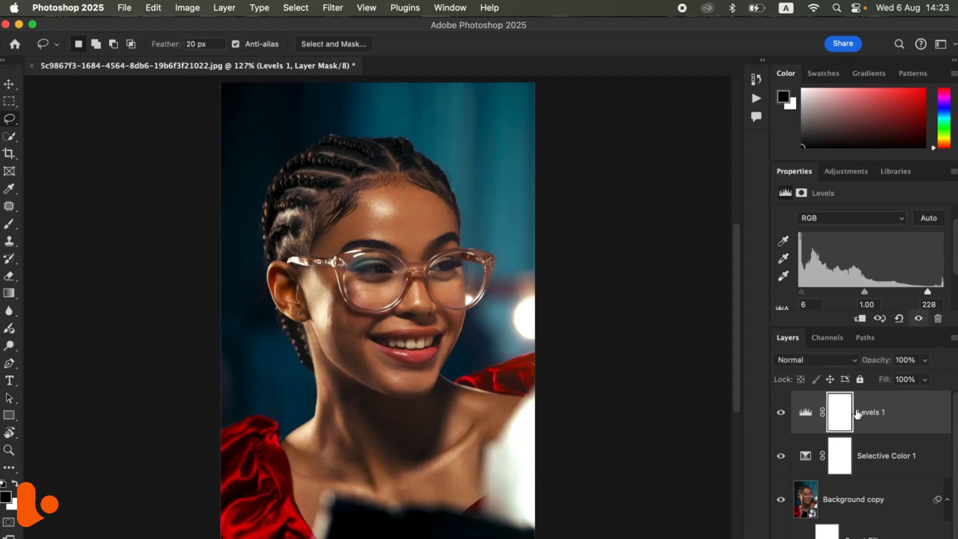
- Isolate the original Background layer repeatedly to compare the portrait before and after grading, ending with all layers shown
scroll(848, 499, down, 2)
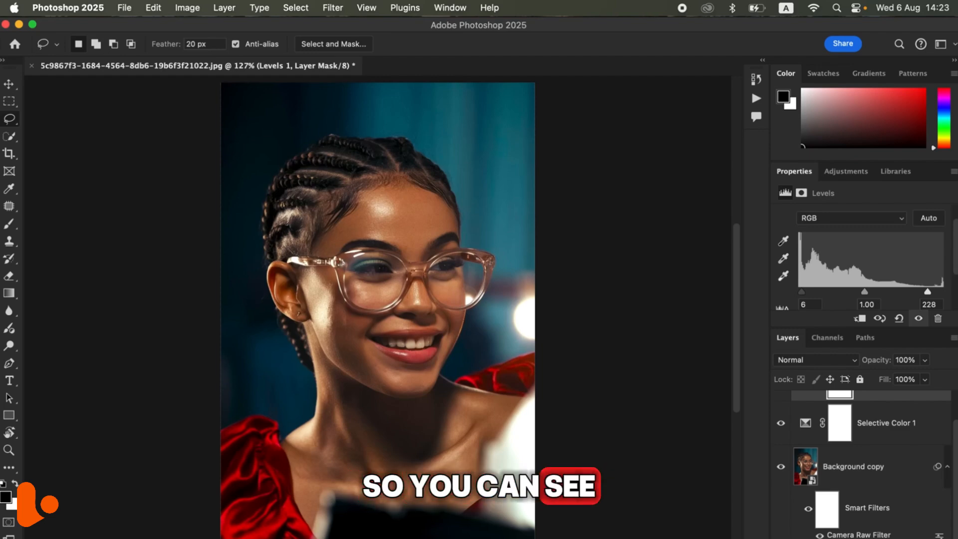
alt+click(781, 538)
alt+click(781, 538)
alt+click(781, 538)
alt+click(781, 538)
alt+click(781, 538)
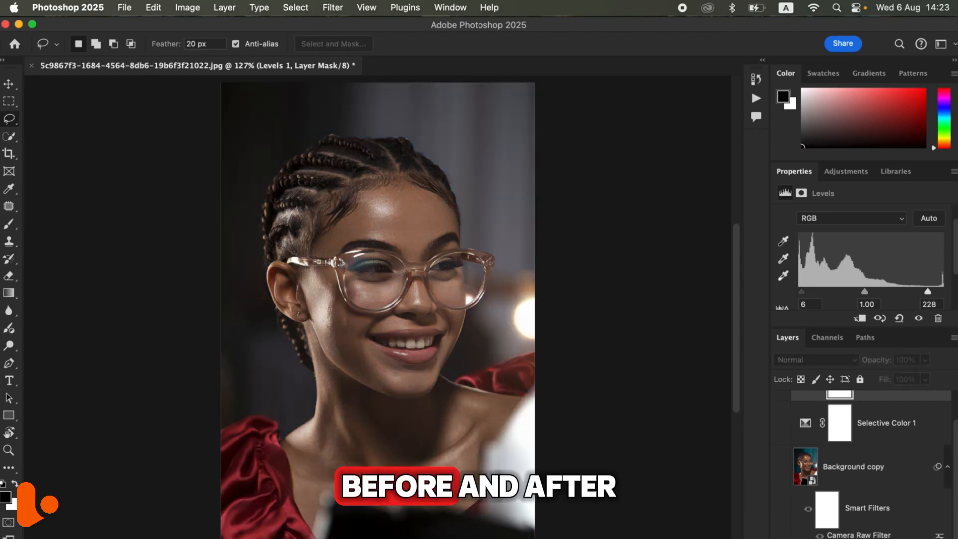
alt+click(781, 538)
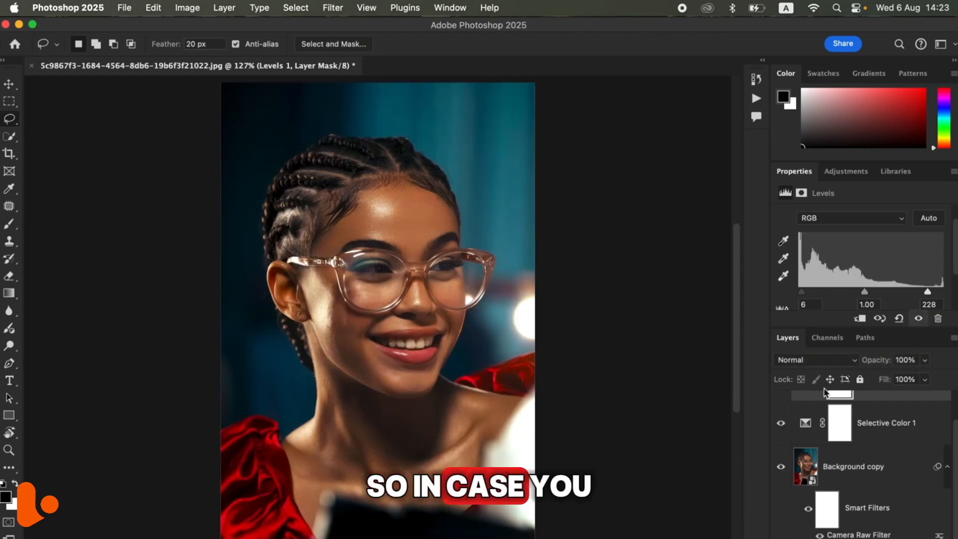